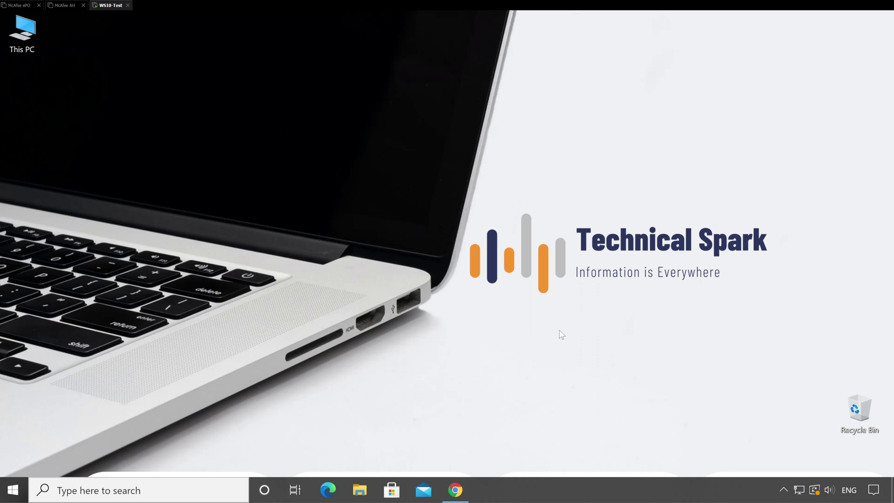
Step: Launch Google Chrome from the taskbar to a new tab
{"action": "left_click", "coordinate": [455, 490]}
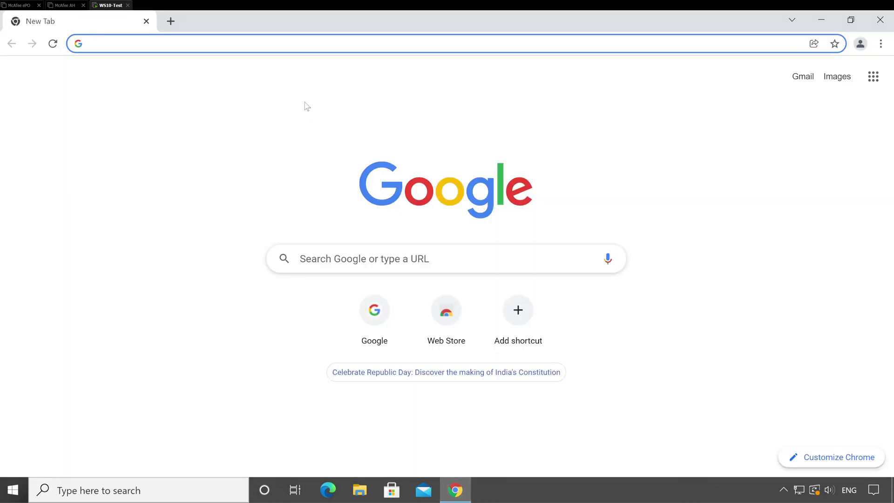
Step: Search Google for 'mcafee getsup', open the GetSusp McAfee Free Tools page, and launch File Explorer
{"action": "type", "text": "mcafe"}
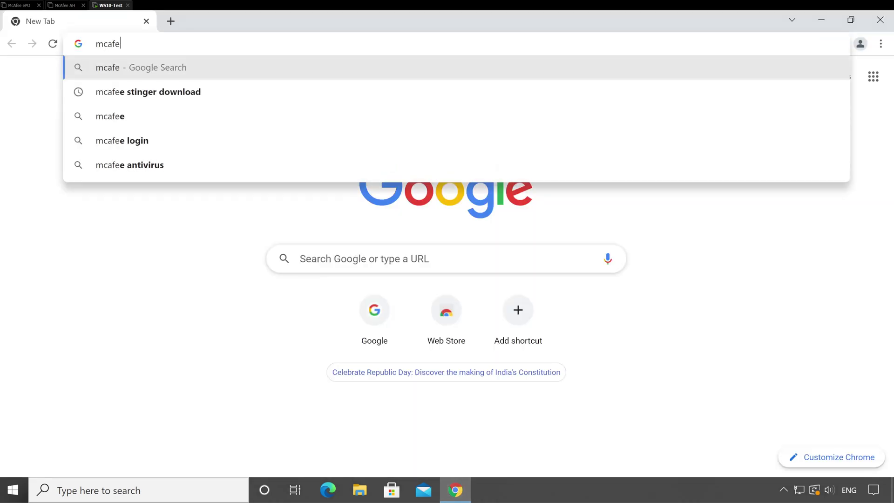
{"action": "type", "text": "e getsup"}
{"action": "key", "text": "Return"}
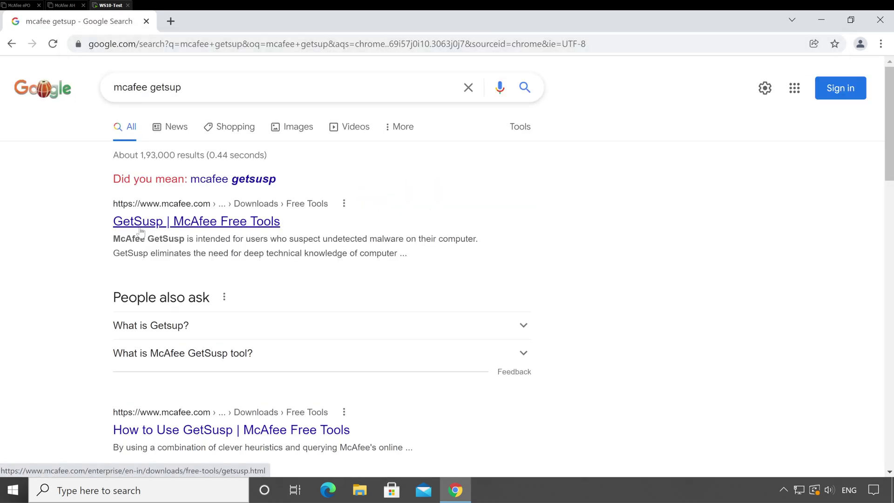
{"action": "left_click", "coordinate": [217, 223]}
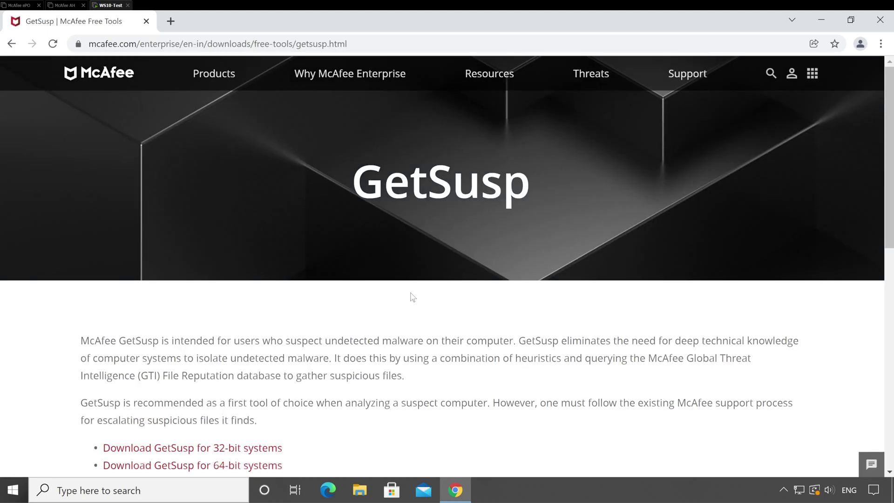
{"action": "scroll", "coordinate": [412, 296], "scroll_direction": "down", "scroll_amount": 5}
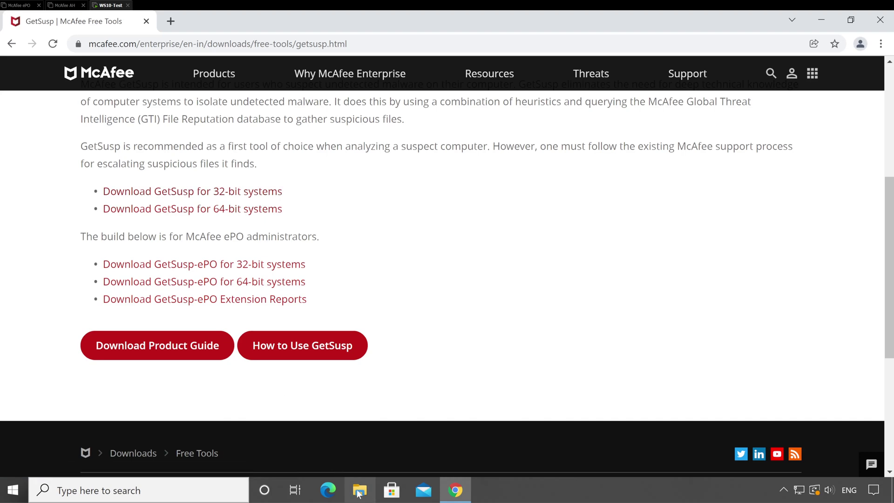
{"action": "left_click", "coordinate": [360, 490]}
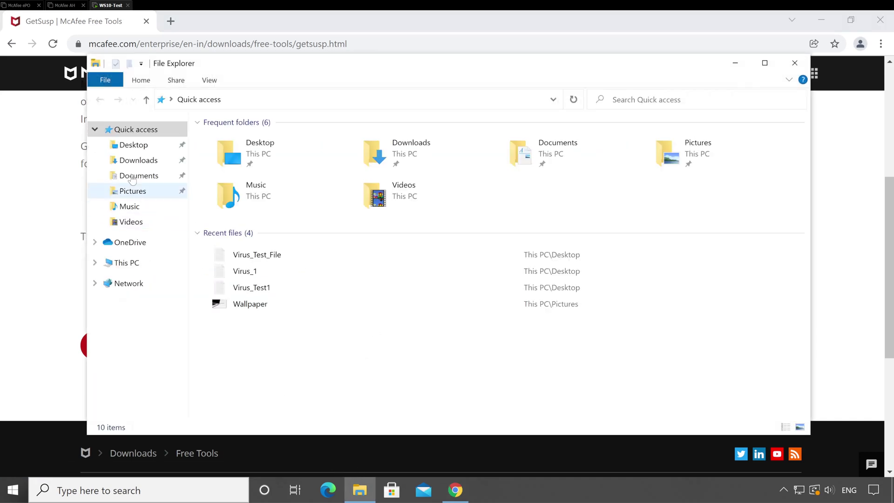
{"action": "right_click", "coordinate": [132, 265]}
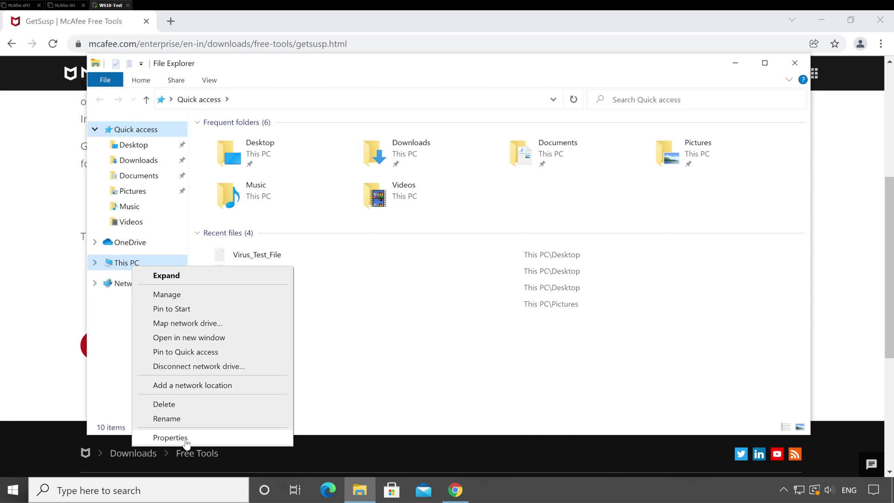
{"action": "left_click", "coordinate": [171, 438]}
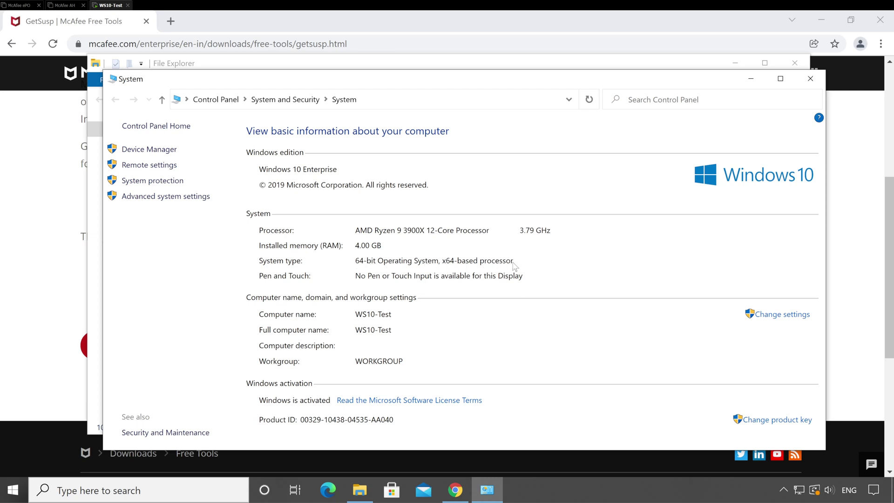
{"action": "left_click", "coordinate": [811, 79]}
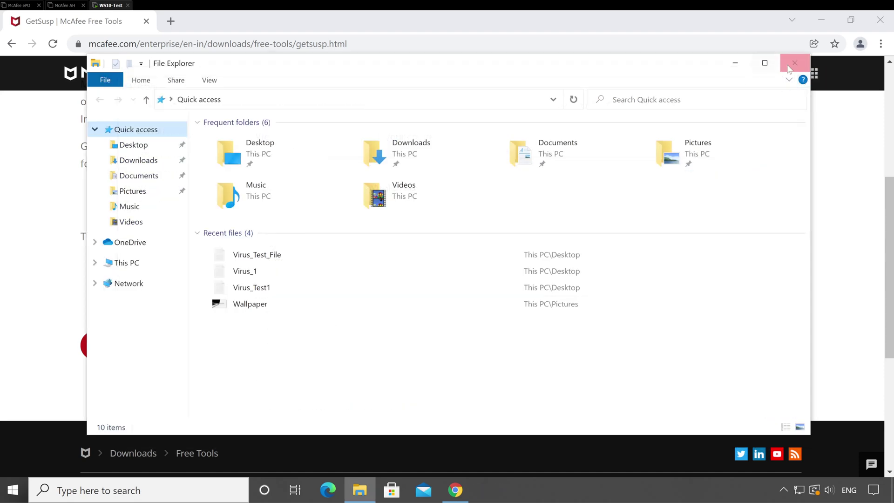
{"action": "left_click", "coordinate": [736, 63]}
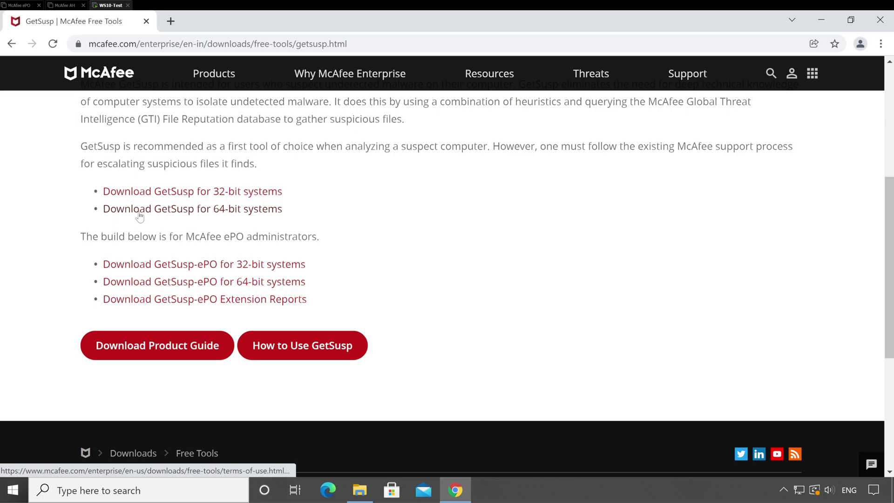
Step: Accept the license and download GetSusp for 64-bit systems (getsusp64.exe)
{"action": "left_click", "coordinate": [230, 212]}
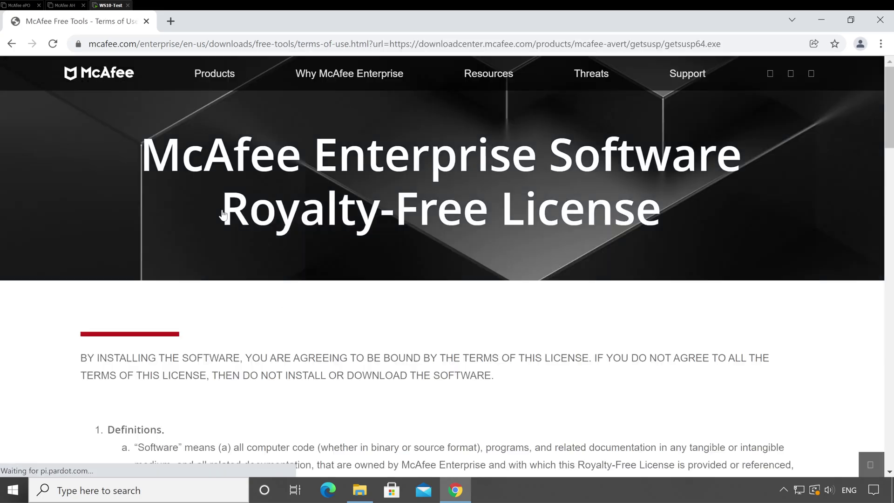
{"action": "scroll", "coordinate": [254, 293], "scroll_direction": "down", "scroll_amount": 15}
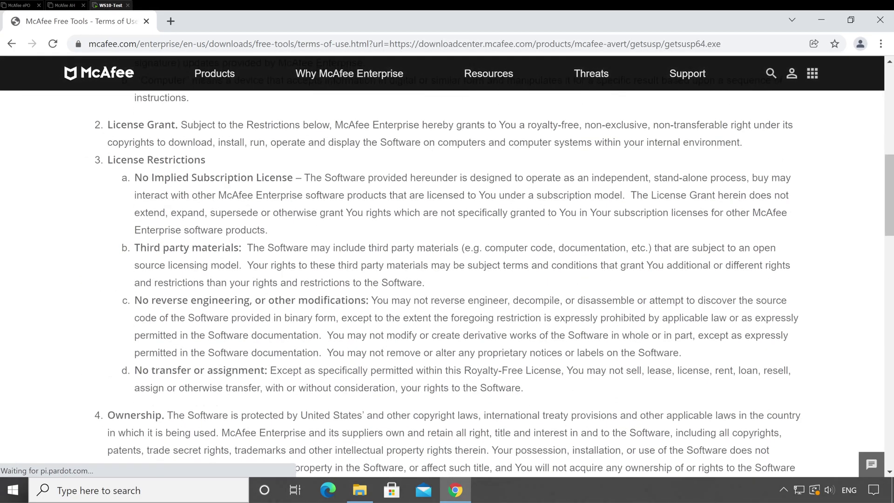
{"action": "scroll", "coordinate": [429, 148], "scroll_direction": "down", "scroll_amount": 15}
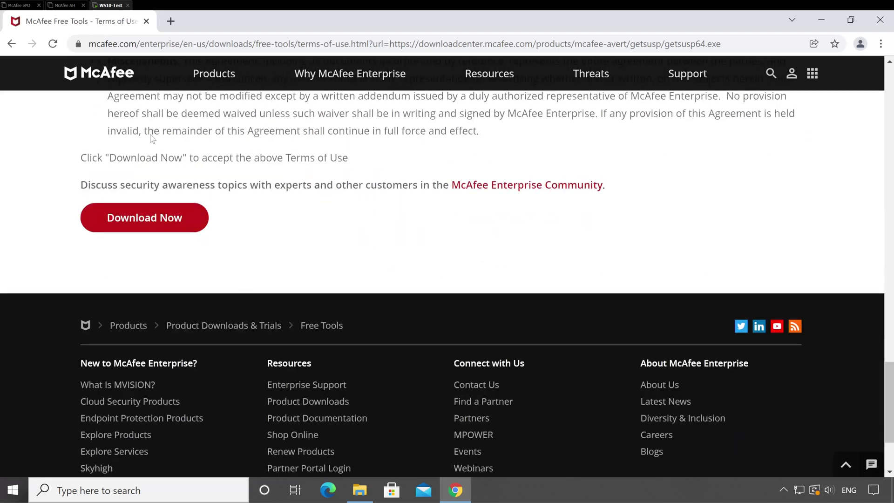
{"action": "left_click", "coordinate": [161, 224]}
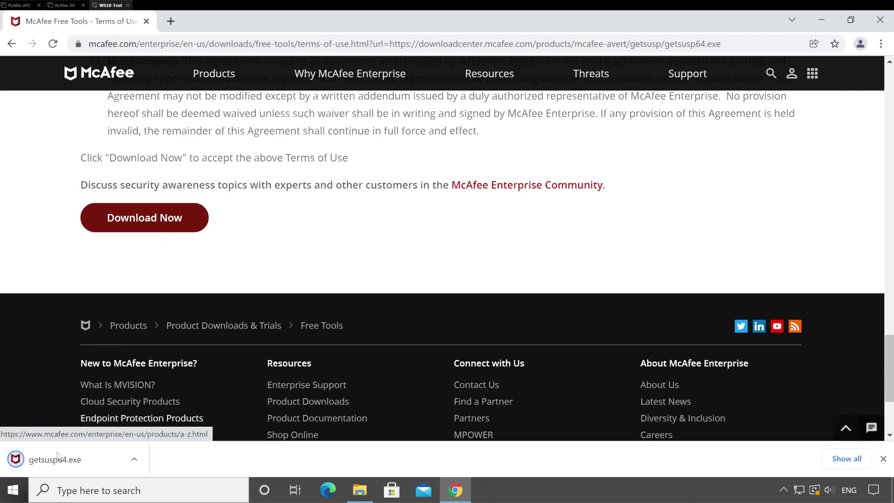
Step: Show getsusp64.exe in the Downloads folder and close Chrome
{"action": "left_click", "coordinate": [134, 460]}
{"action": "left_click", "coordinate": [175, 416]}
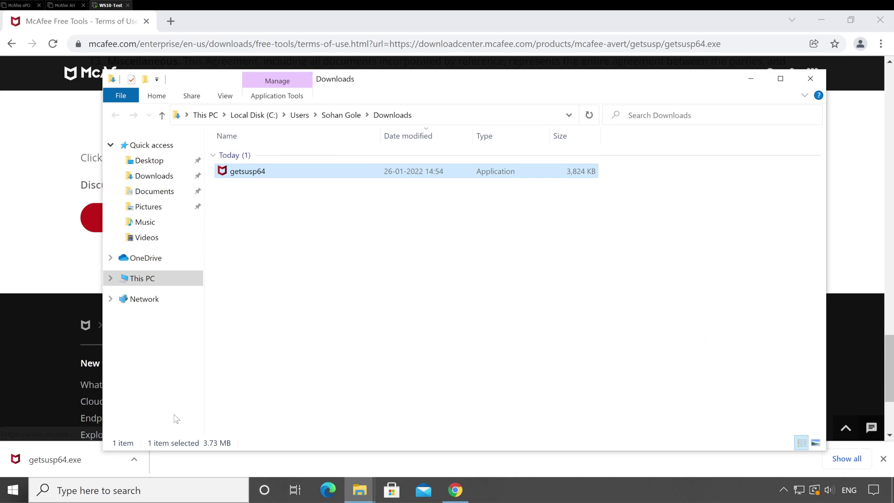
{"action": "left_click", "coordinate": [880, 22]}
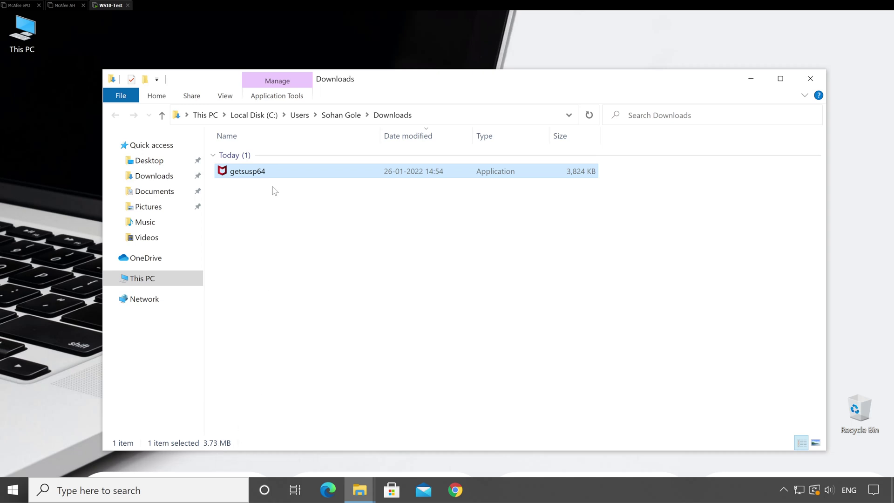
Step: Run getsusp64 as administrator, close File Explorer, and bring up GetSusp's preferences
{"action": "double_click", "coordinate": [247, 176]}
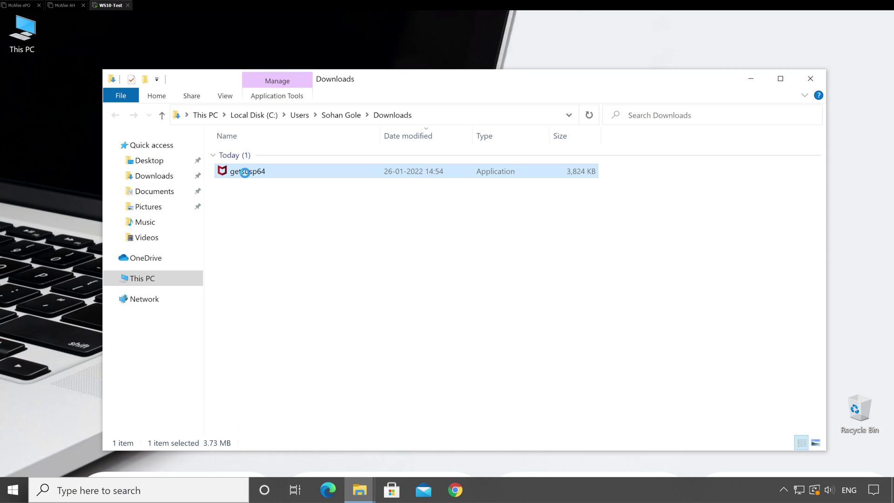
{"action": "right_click", "coordinate": [267, 174]}
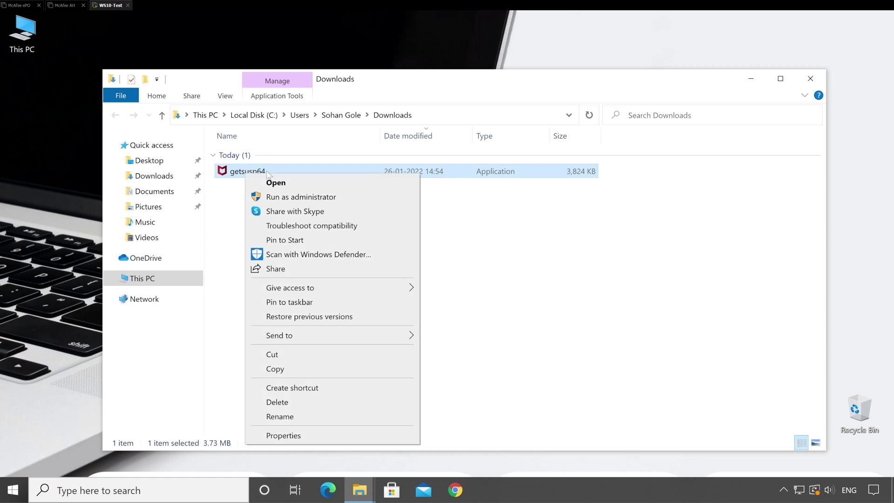
{"action": "left_click", "coordinate": [331, 197]}
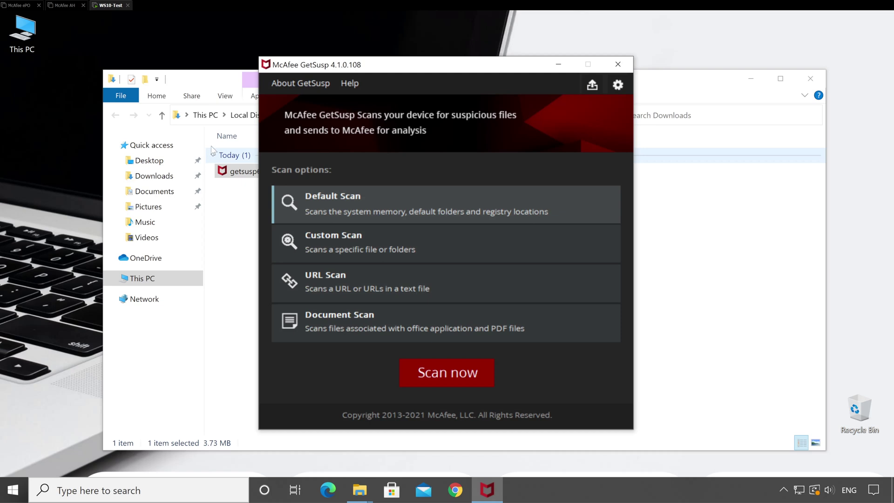
{"action": "left_click", "coordinate": [812, 77]}
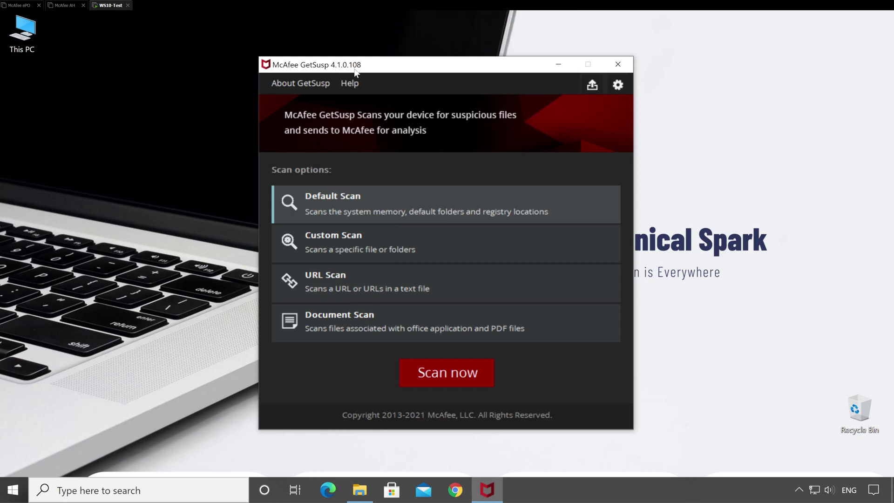
{"action": "left_click", "coordinate": [619, 85]}
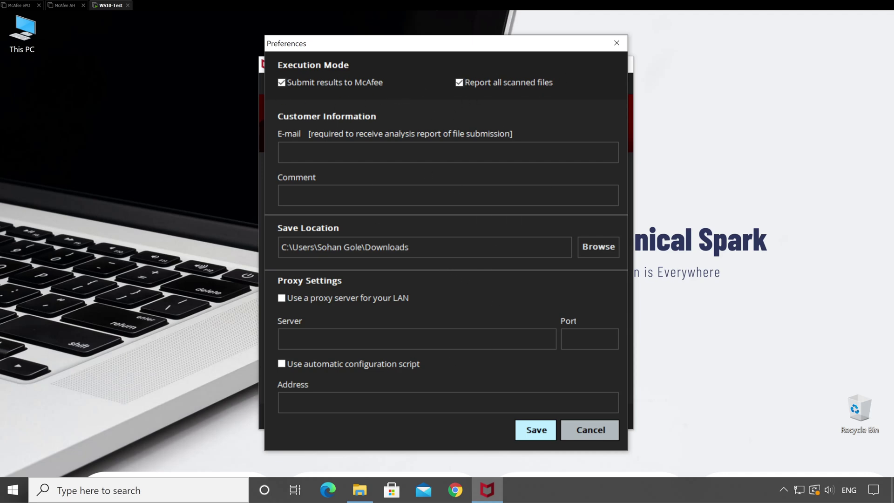
Step: Review the Downloads save location in GetSusp Preferences and save them
{"action": "key", "text": "shift+Left"}
{"action": "key", "text": "shift+Left"}
{"action": "key", "text": "shift+Left"}
{"action": "key", "text": "shift+Left"}
{"action": "key", "text": "shift+Left"}
{"action": "key", "text": "shift+Left"}
{"action": "key", "text": "shift+Left"}
{"action": "key", "text": "shift+Left"}
{"action": "key", "text": "shift+Left"}
{"action": "key", "text": "shift+Left"}
{"action": "key", "text": "shift+Left"}
{"action": "key", "text": "shift+Left"}
{"action": "key", "text": "shift+Left"}
{"action": "key", "text": "shift+Left"}
{"action": "key", "text": "shift+Left"}
{"action": "key", "text": "shift+Left"}
{"action": "key", "text": "shift+Left"}
{"action": "key", "text": "shift+Left"}
{"action": "key", "text": "shift+Left"}
{"action": "key", "text": "shift+Left"}
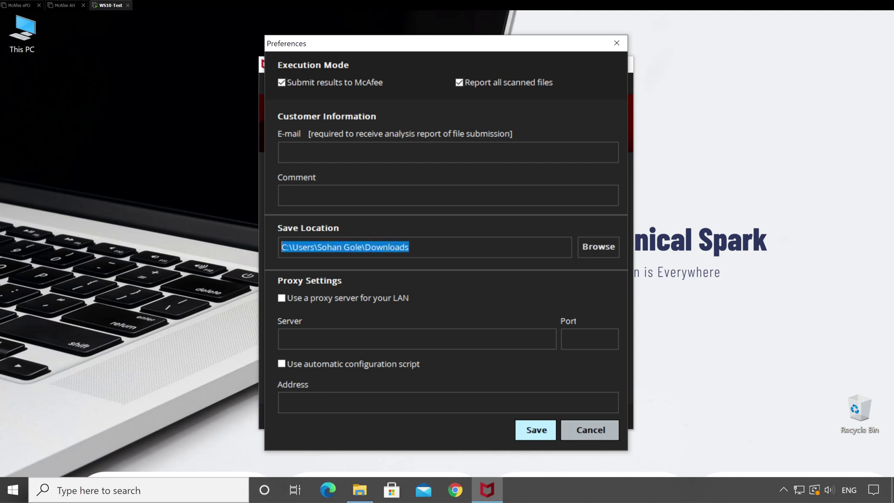
{"action": "left_click", "coordinate": [410, 247]}
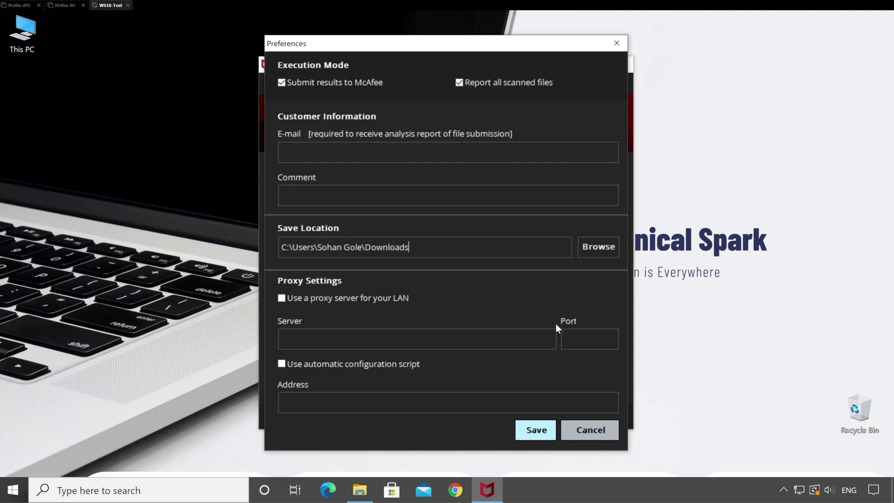
{"action": "left_click", "coordinate": [535, 434]}
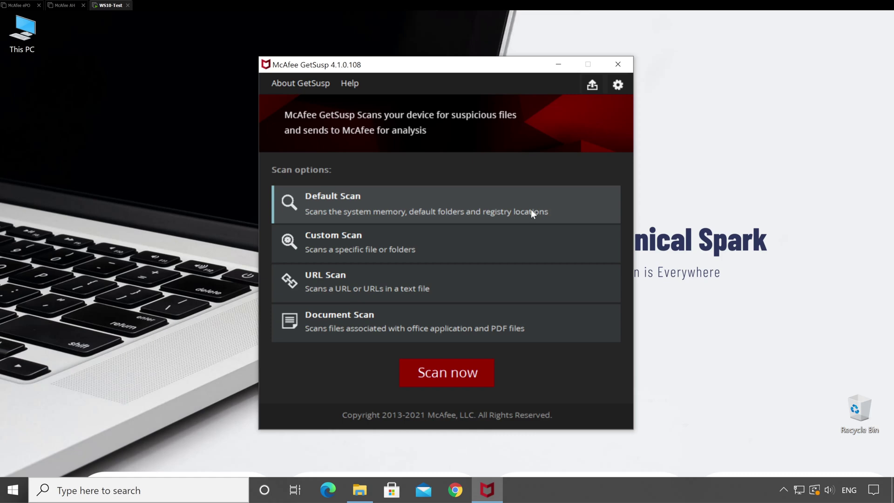
Step: Start a Custom Scan with all of This PC ticked, cancel it, and choose URL Scan
{"action": "left_click", "coordinate": [334, 245]}
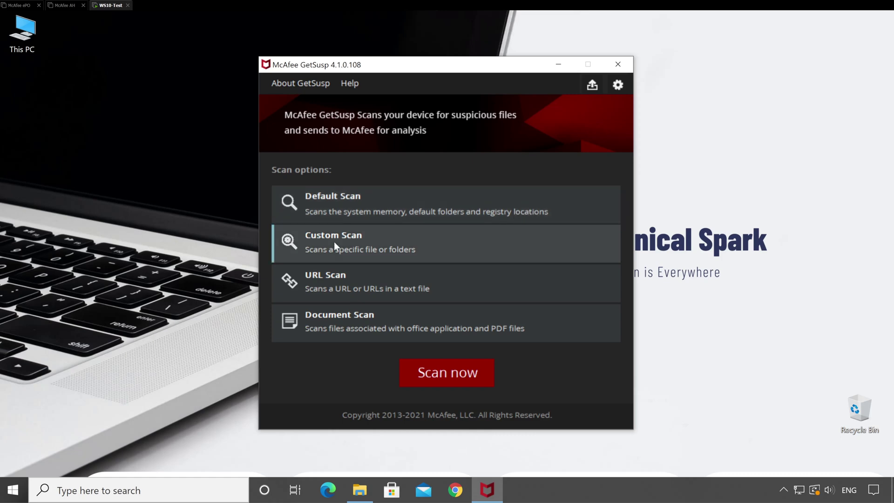
{"action": "left_click", "coordinate": [450, 378]}
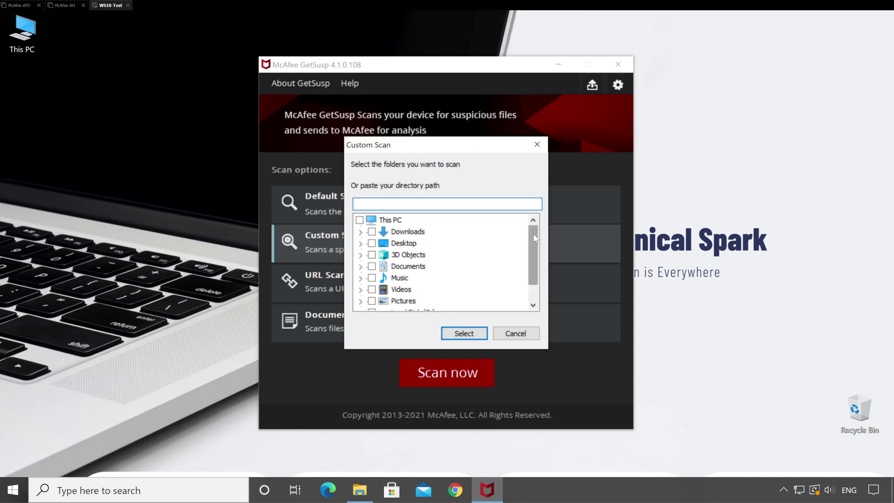
{"action": "mouse_move", "coordinate": [533, 233]}
{"action": "left_mouse_down"}
{"action": "mouse_move", "coordinate": [532, 252]}
{"action": "mouse_move", "coordinate": [530, 226]}
{"action": "left_mouse_up"}
{"action": "left_click", "coordinate": [360, 220]}
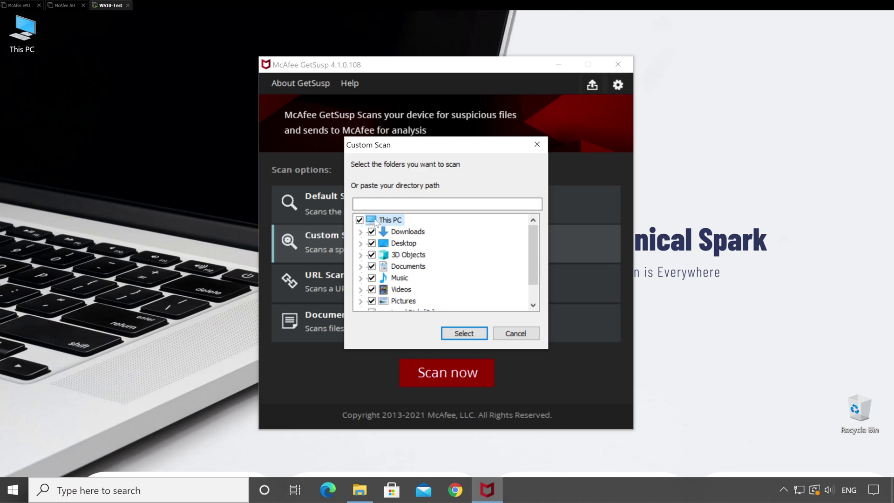
{"action": "left_click_drag", "start_coordinate": [532, 246], "coordinate": [530, 313]}
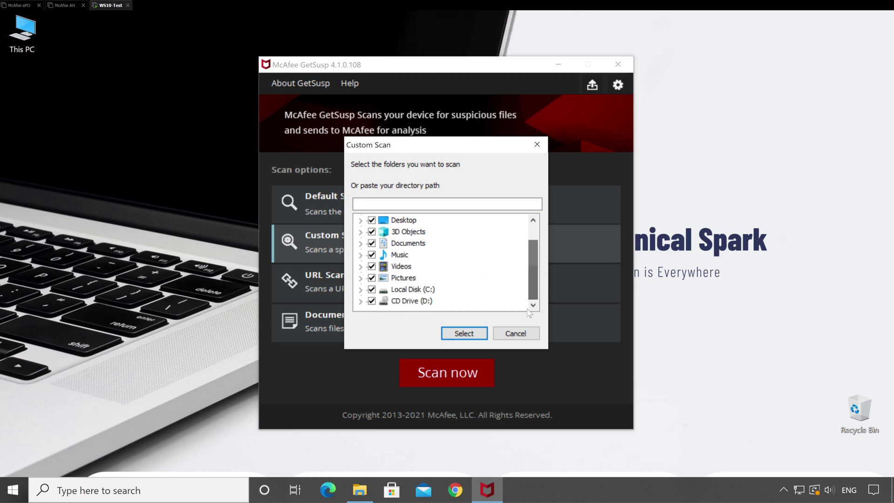
{"action": "left_click", "coordinate": [517, 333]}
{"action": "left_click", "coordinate": [358, 283]}
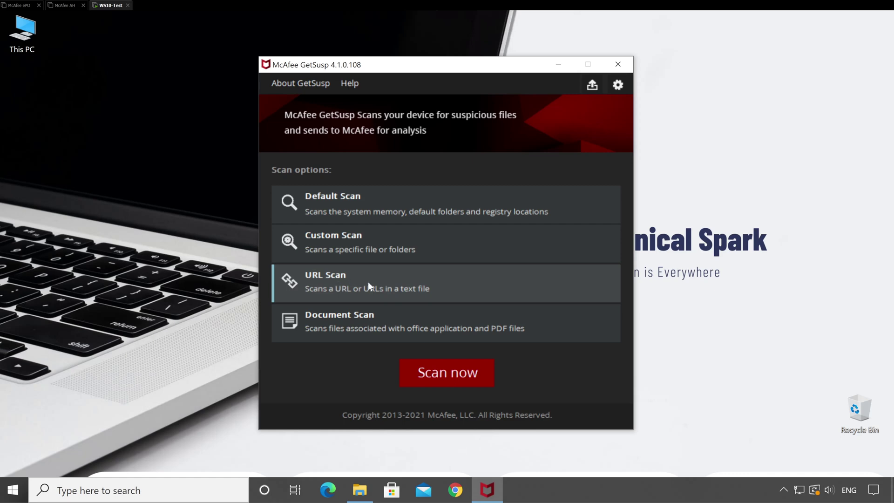
Step: Cancel the URL Scan prompt without entering a URL and choose Document Scan
{"action": "left_click", "coordinate": [439, 375]}
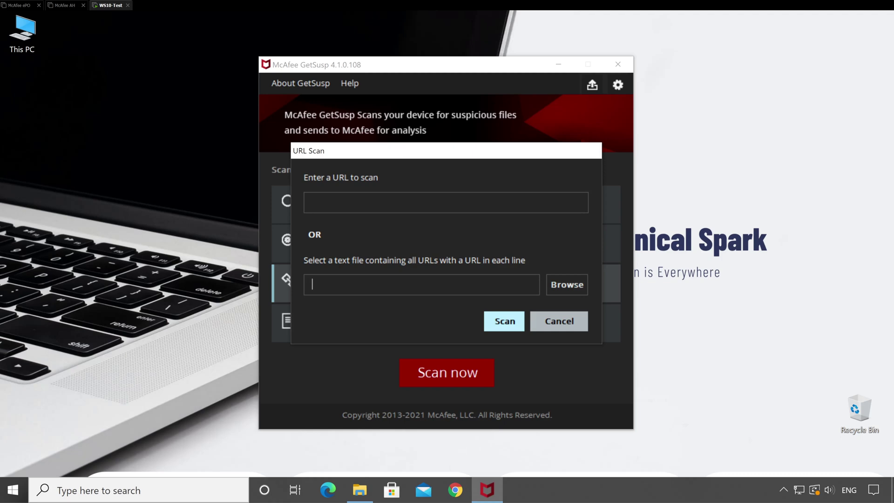
{"action": "left_click", "coordinate": [566, 329]}
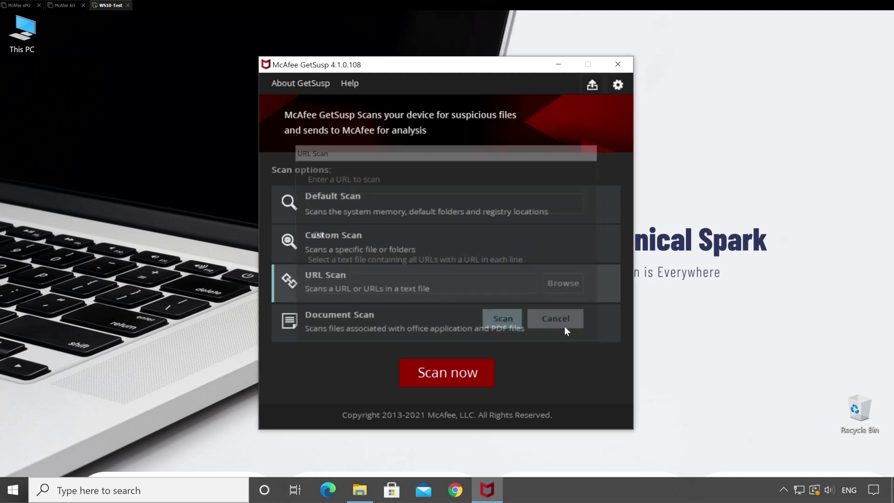
{"action": "left_click", "coordinate": [362, 322]}
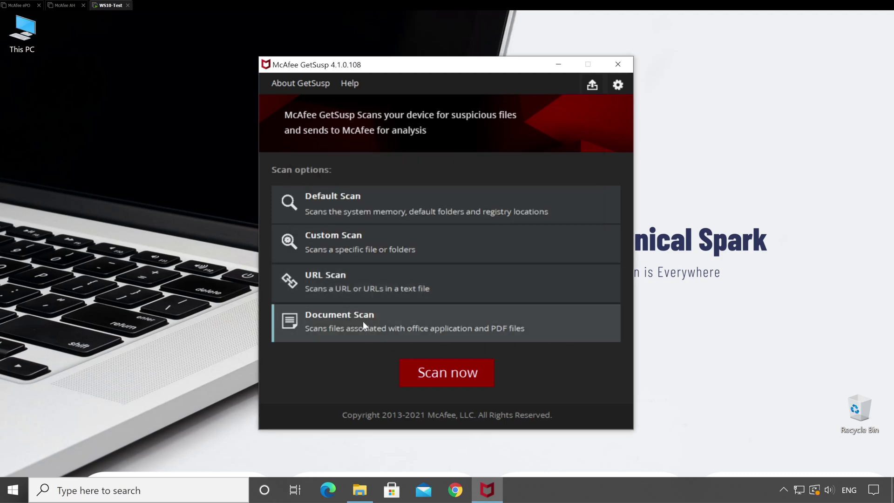
{"action": "left_click", "coordinate": [453, 372]}
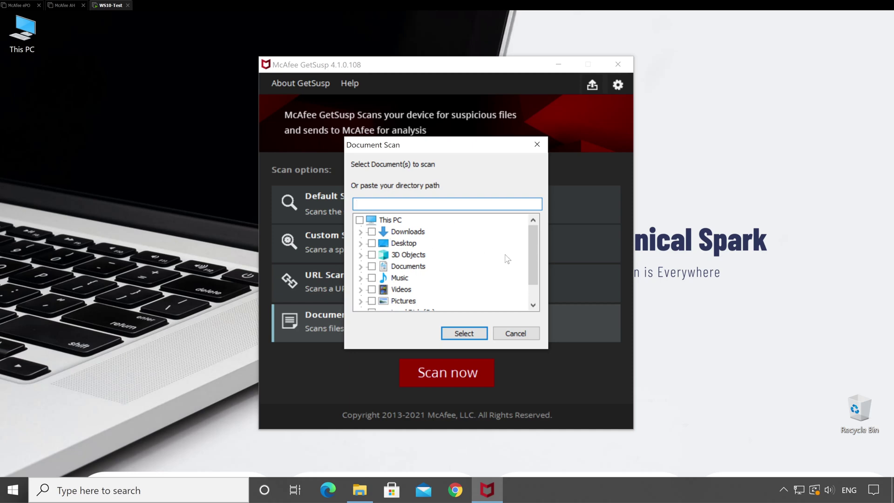
{"action": "left_click_drag", "start_coordinate": [533, 244], "coordinate": [533, 259]}
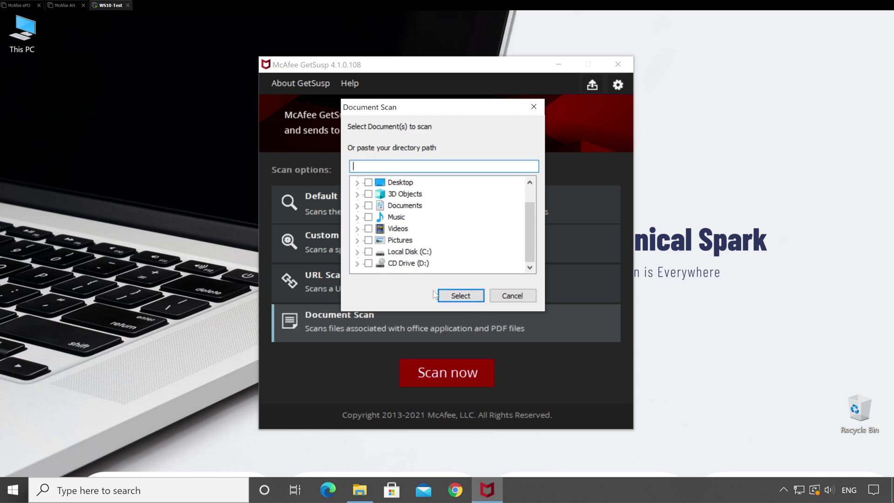
{"action": "left_click", "coordinate": [514, 297]}
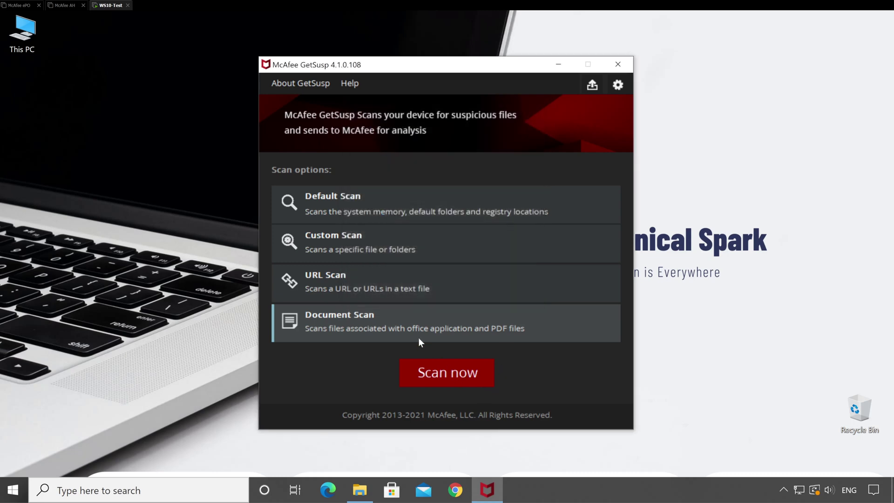
Step: Set up a Custom Scan of This PC, accept the licence agreement, and start scanning
{"action": "left_click", "coordinate": [373, 246]}
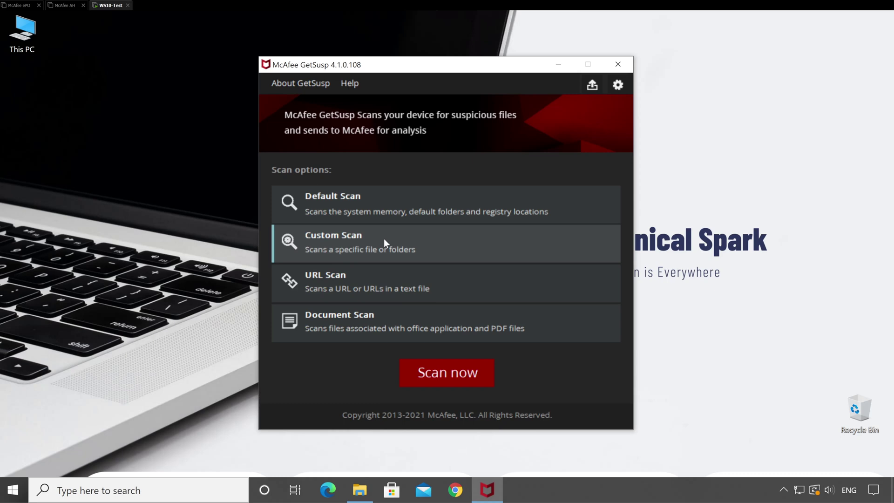
{"action": "left_click", "coordinate": [435, 369]}
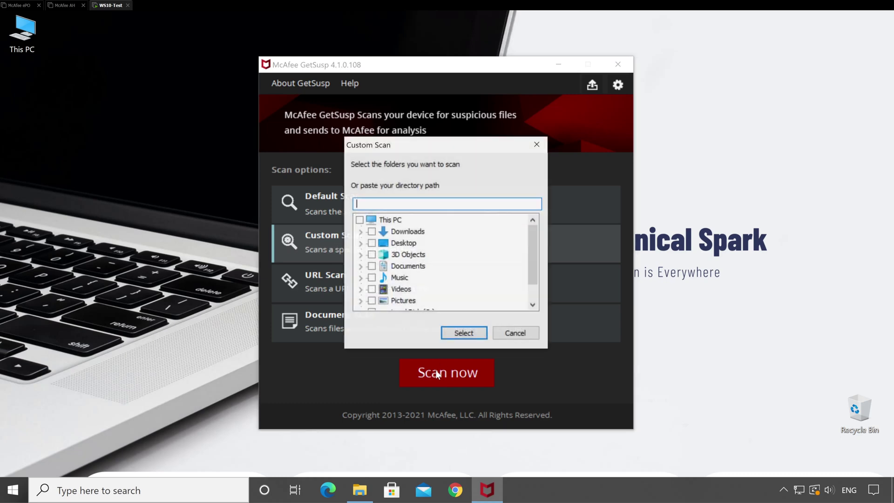
{"action": "left_click", "coordinate": [457, 335]}
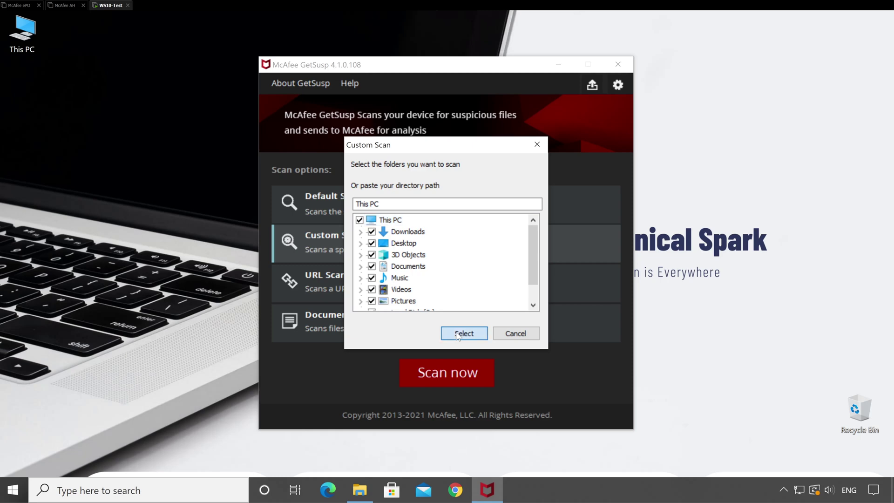
{"action": "left_click", "coordinate": [394, 345]}
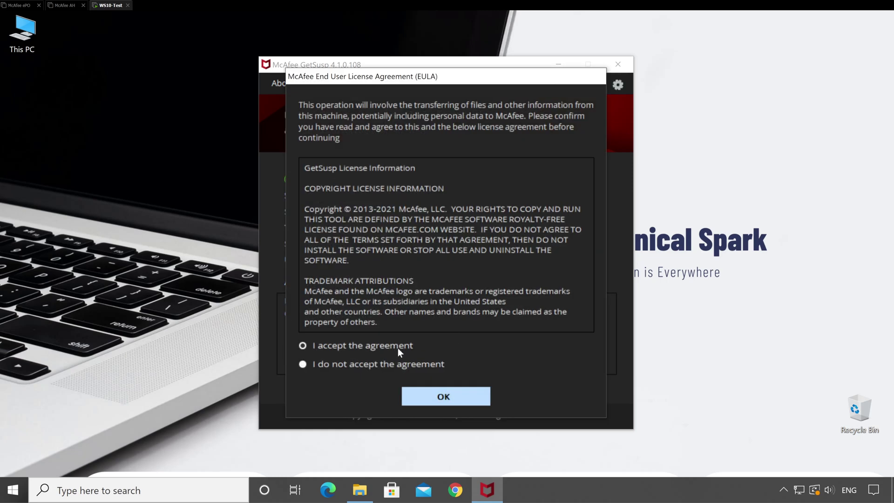
{"action": "left_click", "coordinate": [443, 397]}
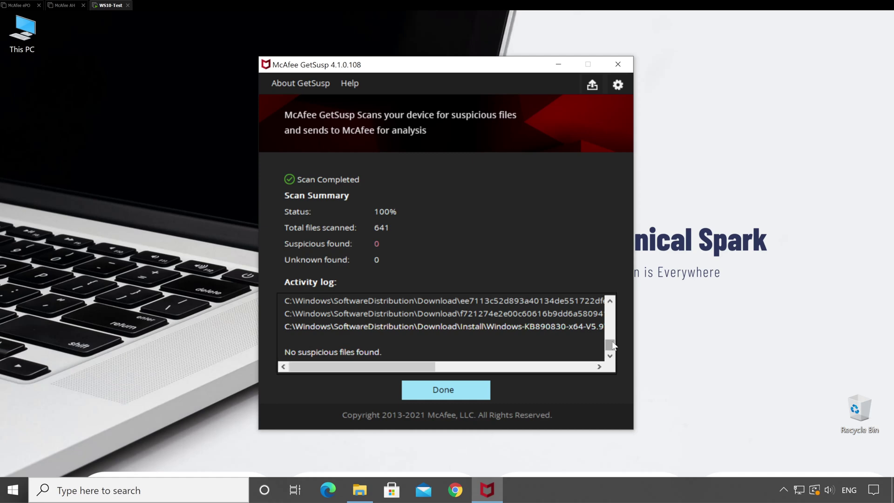
Step: Let the scan finish: 641 files scanned, no suspicious files found
{"action": "mouse_move", "coordinate": [610, 345]}
{"action": "left_mouse_down"}
{"action": "mouse_move", "coordinate": [610, 301]}
{"action": "mouse_move", "coordinate": [611, 344]}
{"action": "left_mouse_up"}
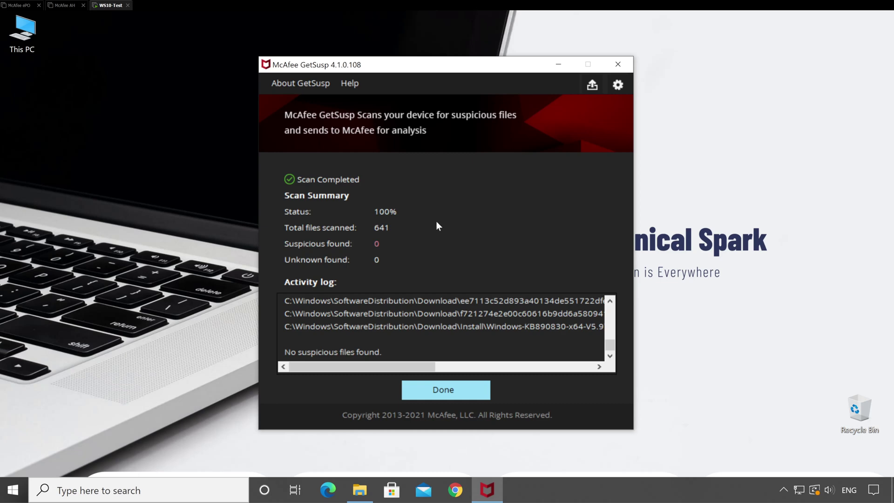
Step: Dismiss the finished scan results and close McAfee GetSusp
{"action": "left_click", "coordinate": [443, 392]}
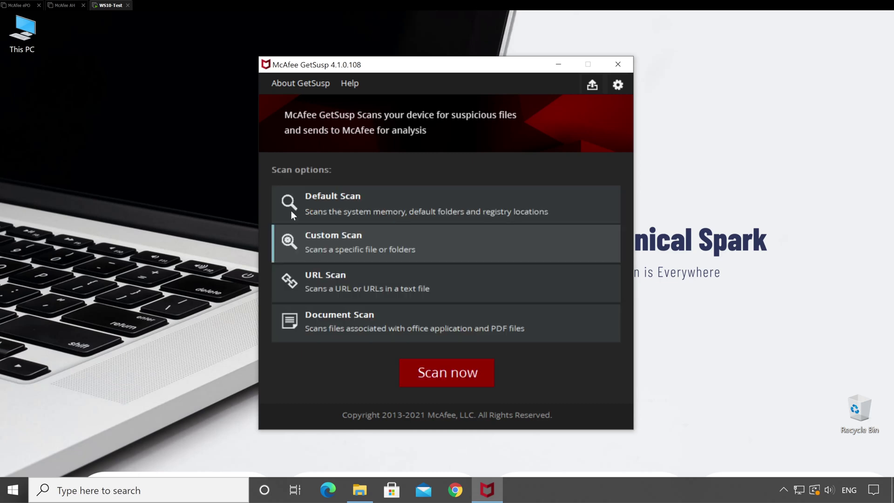
{"action": "left_click", "coordinate": [617, 64]}
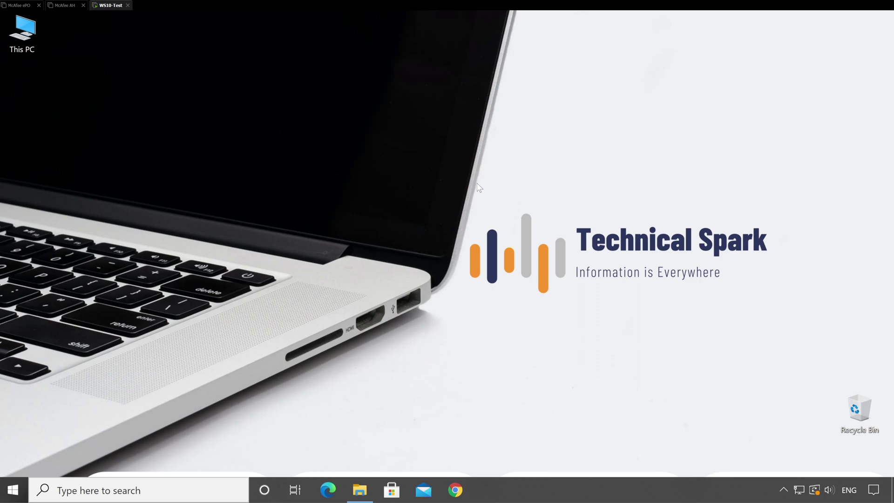
Step: Switch the VM viewer to the McAfee ePO server machine
{"action": "left_click", "coordinate": [19, 5]}
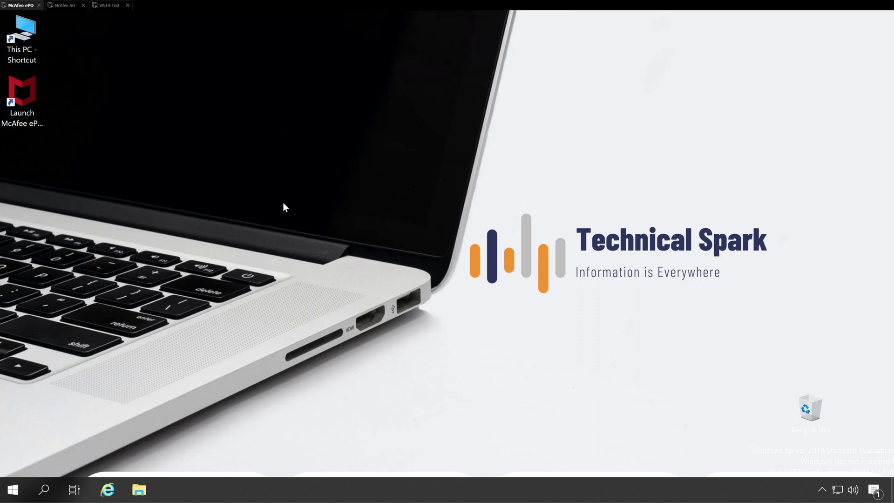
Step: Launch the ePolicy Orchestrator console, sign in with the administrator credentials, and open Software > Master Repository
{"action": "left_click", "coordinate": [21, 115]}
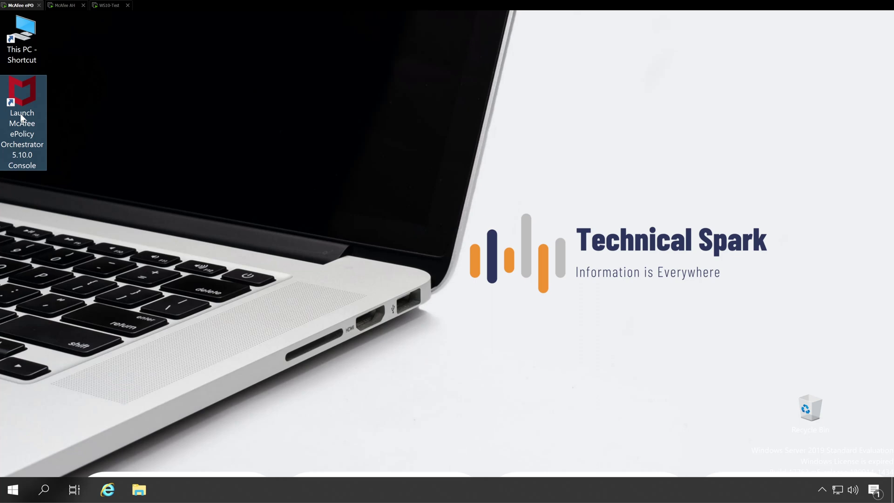
{"action": "double_click", "coordinate": [21, 113]}
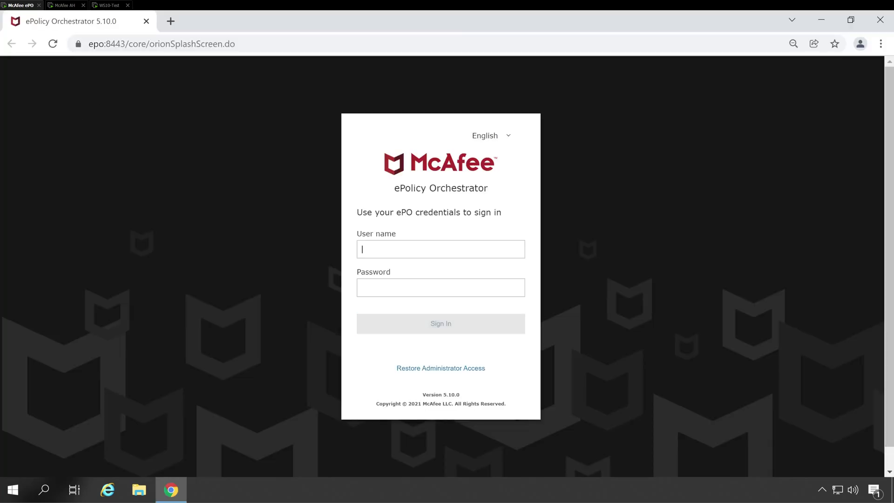
{"action": "key", "text": "Return"}
{"action": "type", "text": "admin"}
{"action": "key", "text": "Tab"}
{"action": "type", "text": "*********"}
{"action": "key", "text": "Return"}
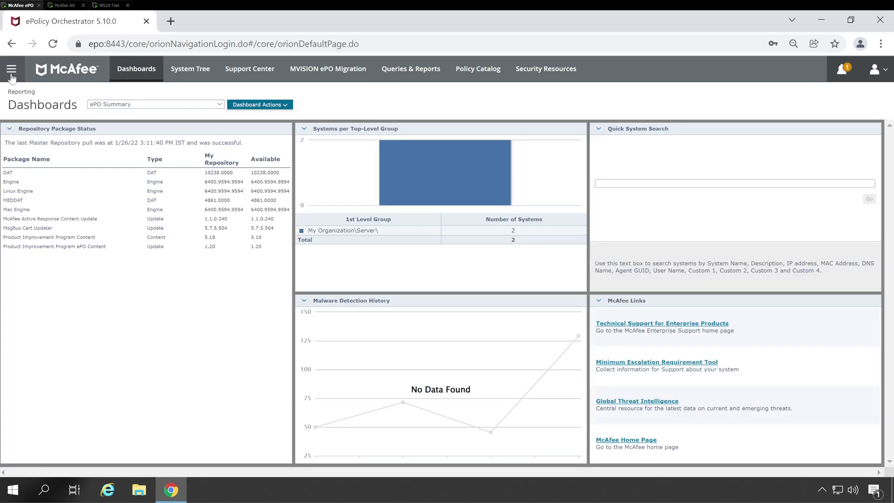
{"action": "left_click", "coordinate": [12, 70]}
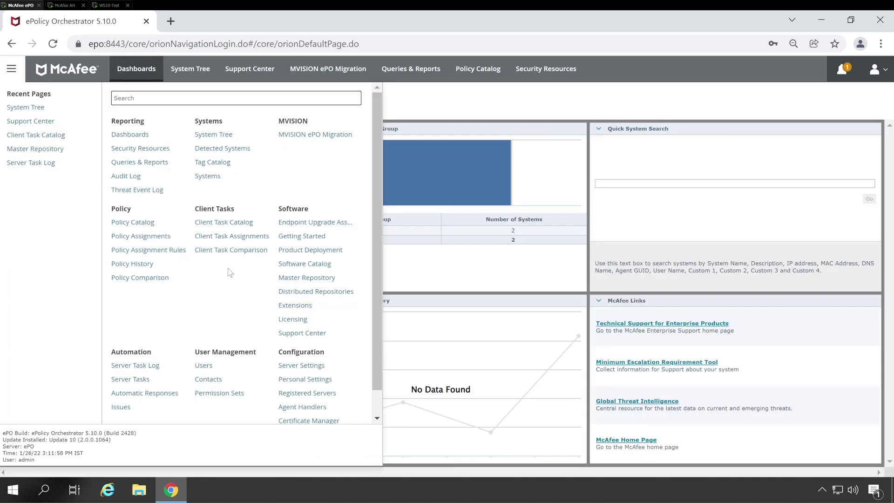
{"action": "left_click", "coordinate": [307, 278]}
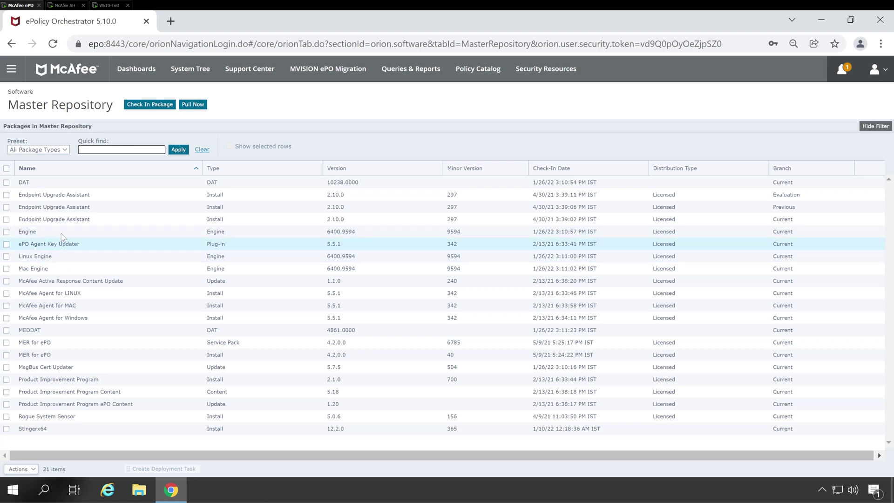
Step: Search the web for 'mcafee getsup' and open the McAfee GetSusp free tools page
{"action": "left_click", "coordinate": [170, 21]}
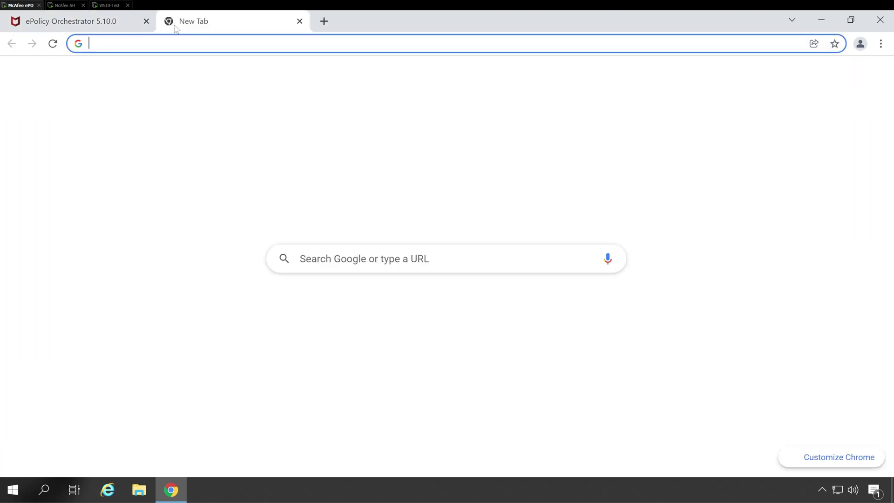
{"action": "type", "text": "mcafee "}
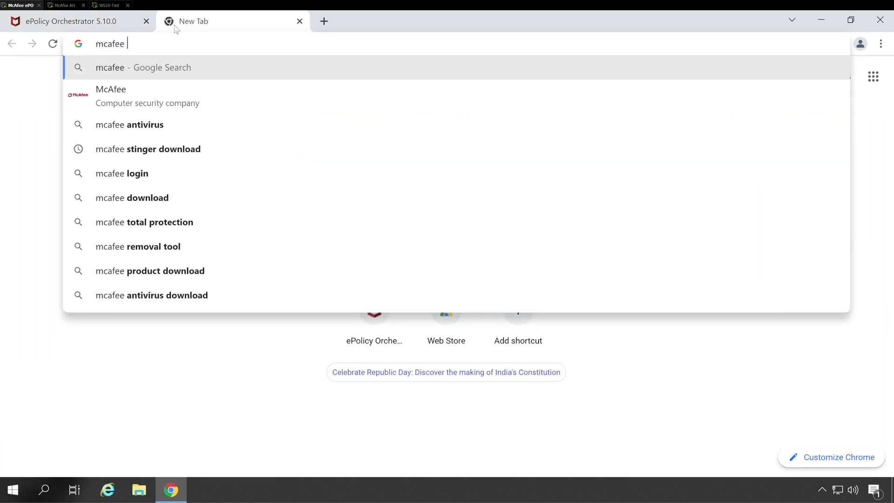
{"action": "type", "text": "getsup"}
{"action": "key", "text": "Return"}
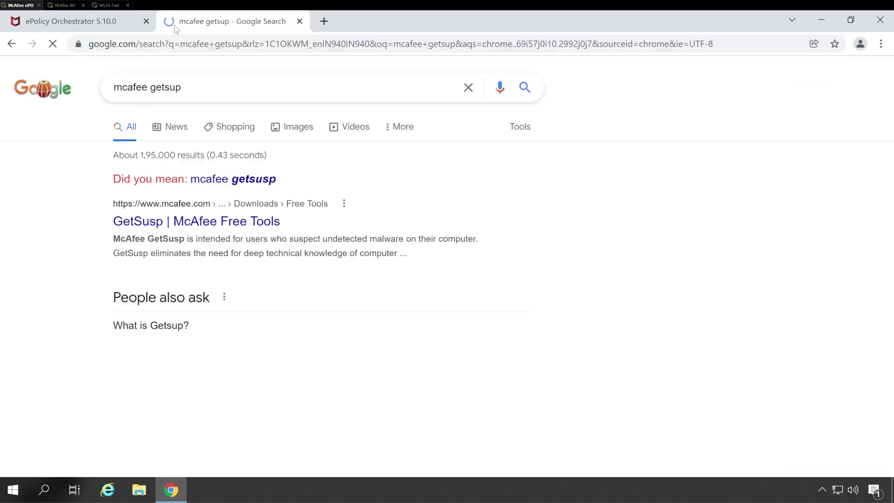
{"action": "left_click", "coordinate": [210, 224]}
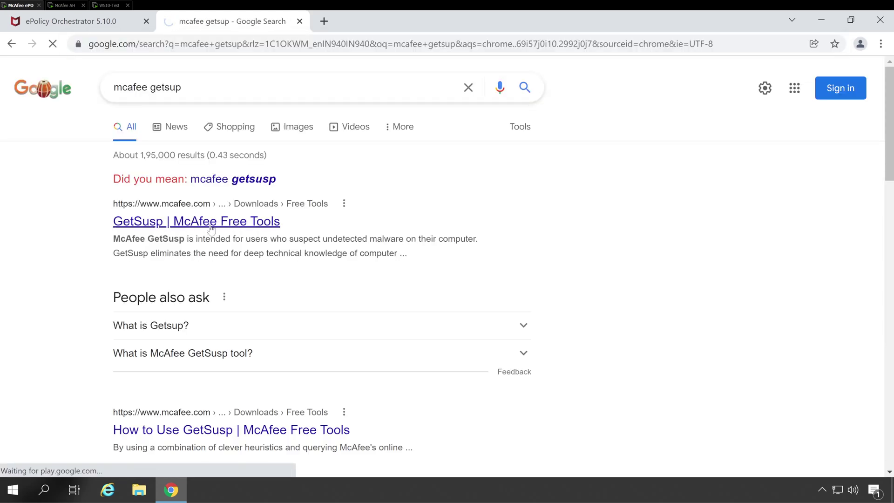
Step: Download getsusp-epoextensionreports.zip after accepting the Terms of Use, and show it in the Downloads folder
{"action": "scroll", "coordinate": [227, 258], "scroll_direction": "down", "scroll_amount": 3}
{"action": "scroll", "coordinate": [227, 259], "scroll_direction": "down", "scroll_amount": 3}
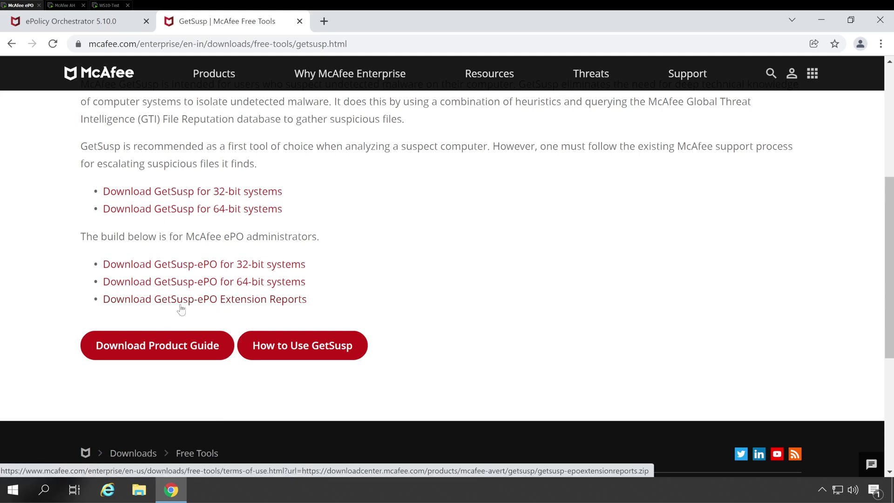
{"action": "left_click", "coordinate": [227, 302]}
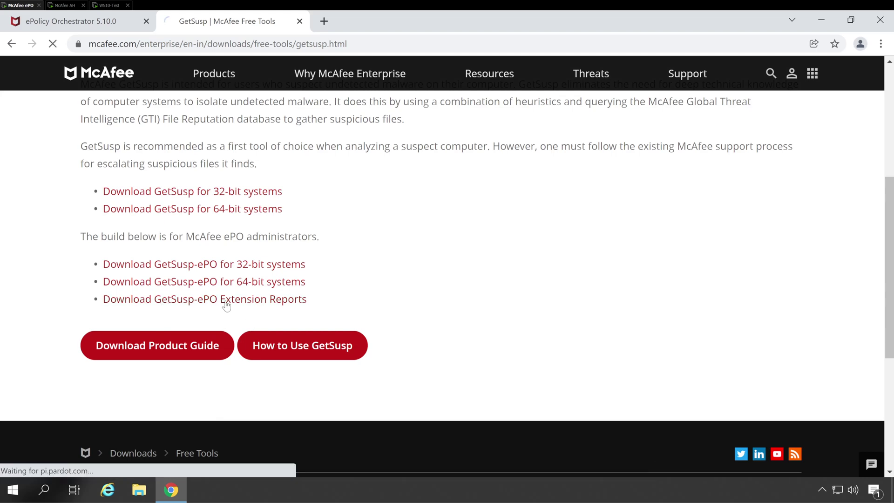
{"action": "scroll", "coordinate": [231, 307], "scroll_direction": "down", "scroll_amount": 10}
{"action": "scroll", "coordinate": [231, 306], "scroll_direction": "down", "scroll_amount": 10}
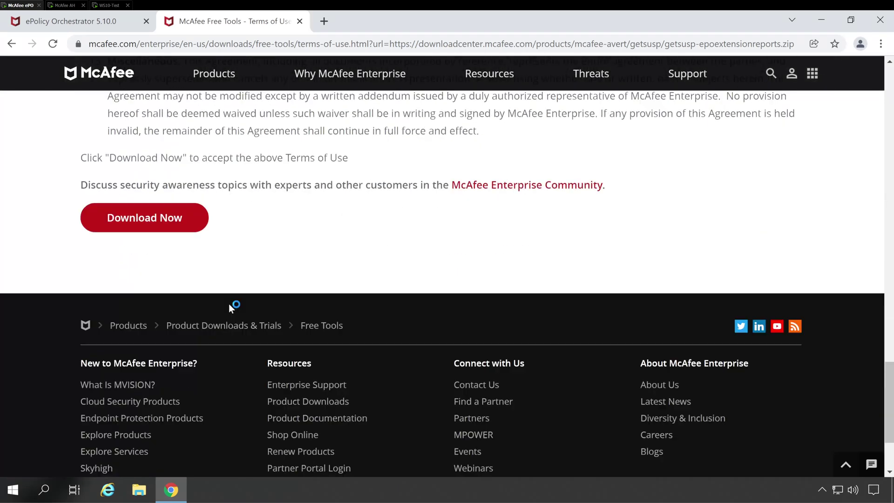
{"action": "left_click", "coordinate": [161, 160]}
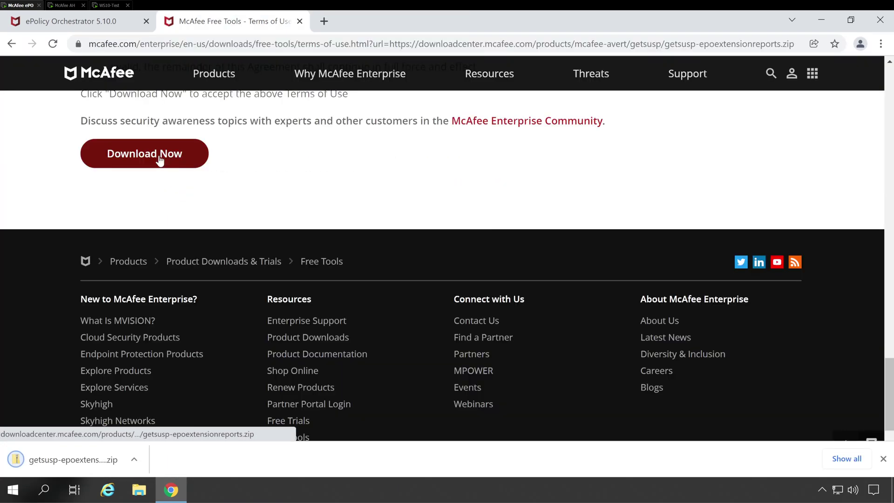
{"action": "left_click", "coordinate": [135, 459]}
{"action": "left_click", "coordinate": [170, 420]}
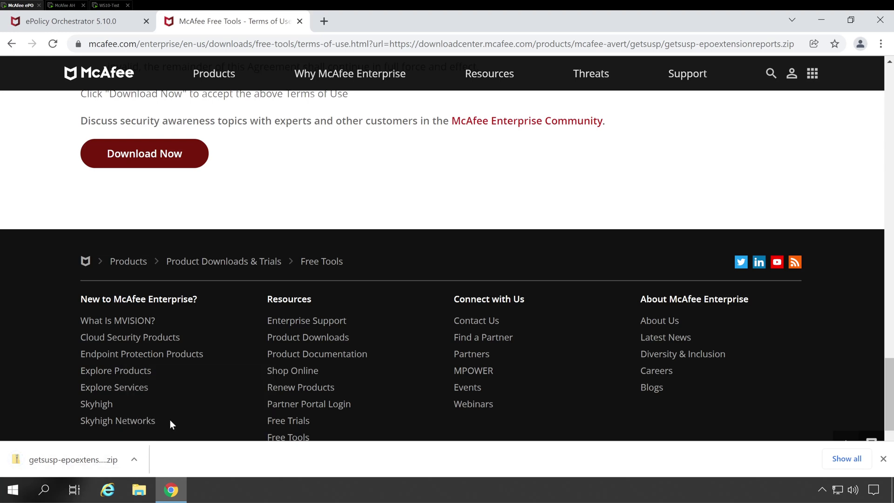
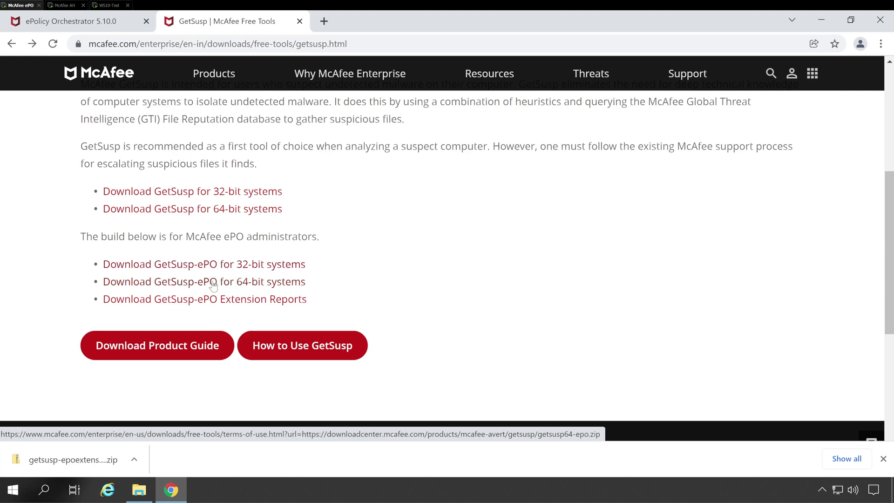
Step: Download getsusp64-epo.zip (GetSusp-ePO for 64-bit systems) from the McAfee site, accepting the terms
{"action": "left_click", "coordinate": [213, 282]}
{"action": "scroll", "coordinate": [213, 285], "scroll_direction": "down", "scroll_amount": 20}
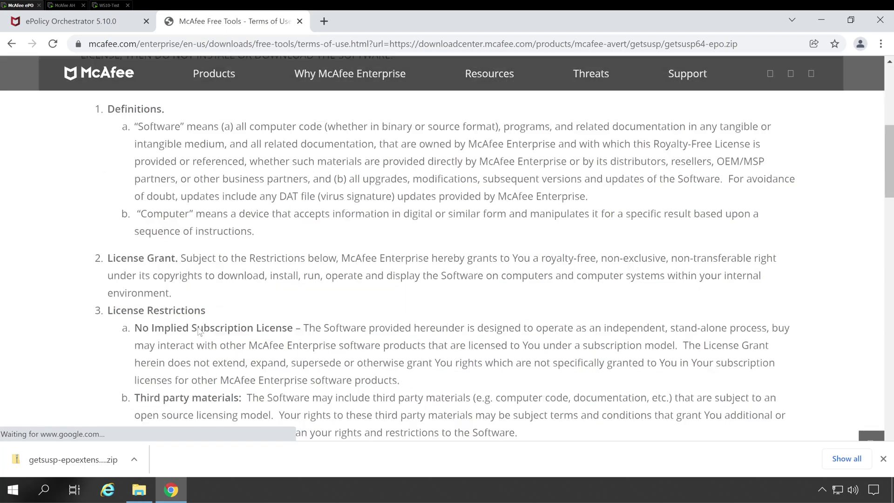
{"action": "scroll", "coordinate": [192, 318], "scroll_direction": "down", "scroll_amount": 10}
{"action": "scroll", "coordinate": [191, 318], "scroll_direction": "up", "scroll_amount": 5}
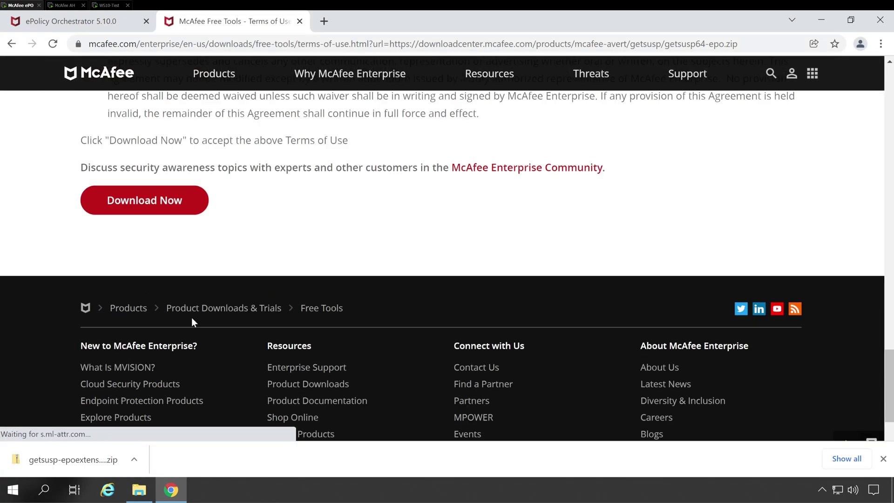
{"action": "left_click", "coordinate": [158, 330]}
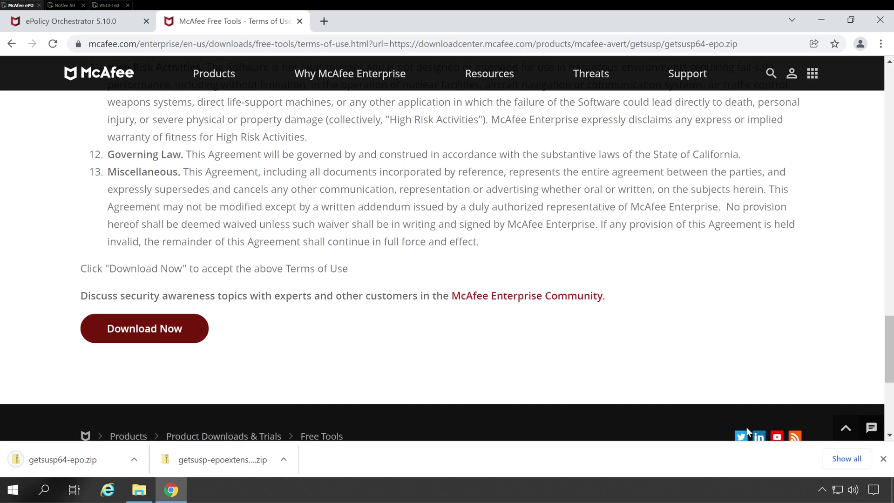
{"action": "left_click", "coordinate": [884, 459]}
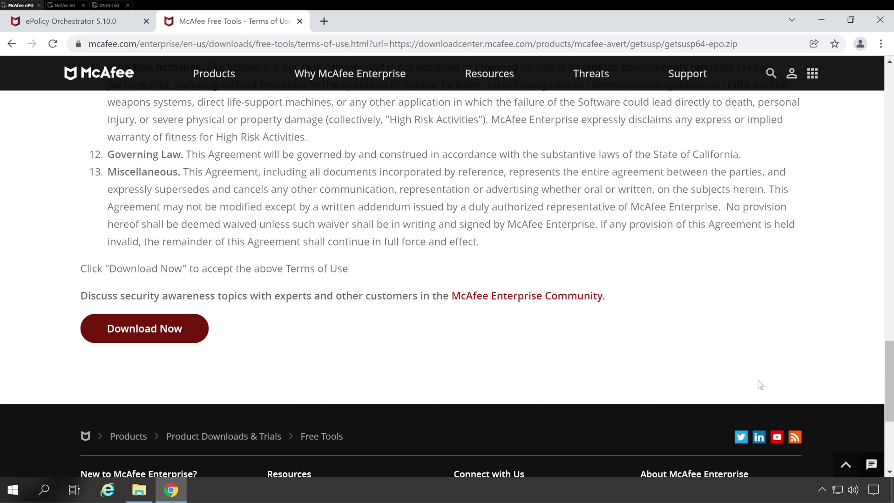
{"action": "left_click", "coordinate": [78, 26]}
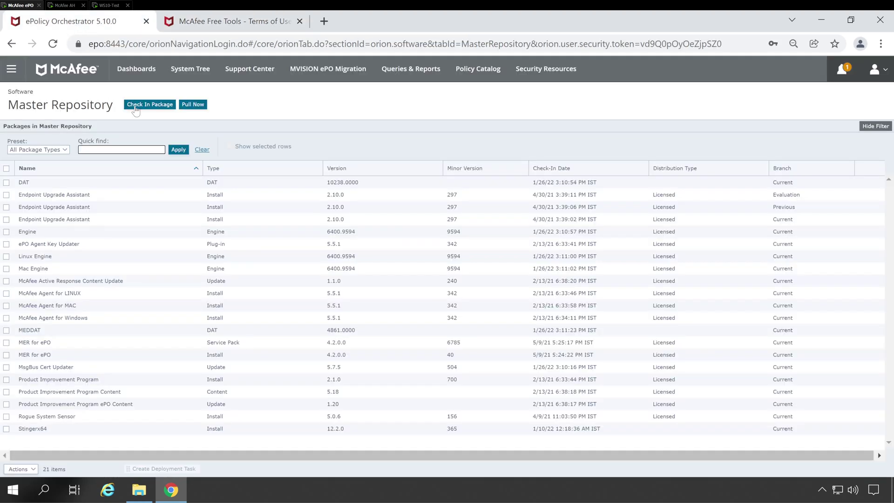
Step: Refresh Downloads to confirm both getsusp64-epo and getsusp-epoextensionreports zips are present, then return to ePO
{"action": "left_click", "coordinate": [141, 498]}
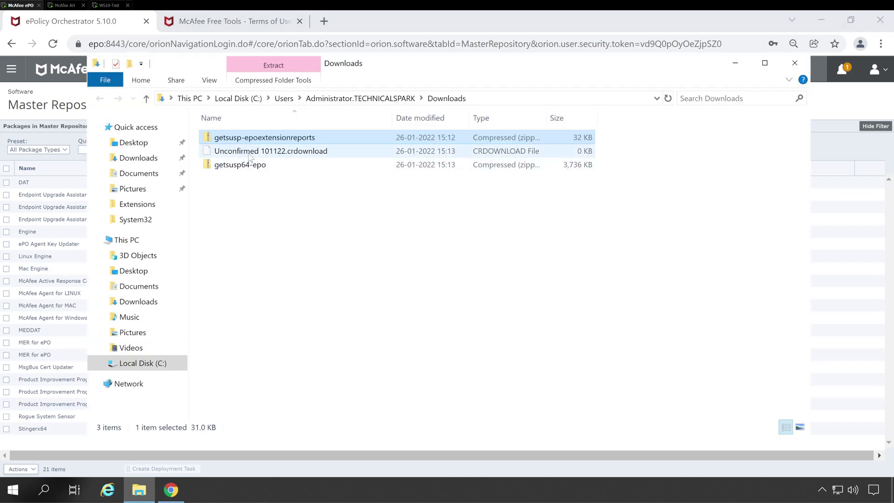
{"action": "right_click", "coordinate": [321, 210]}
{"action": "left_click", "coordinate": [347, 259]}
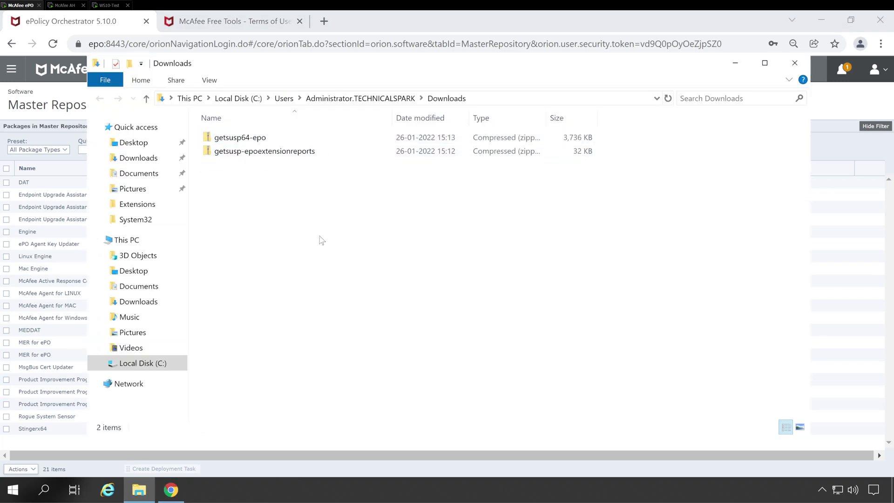
{"action": "left_click", "coordinate": [259, 155]}
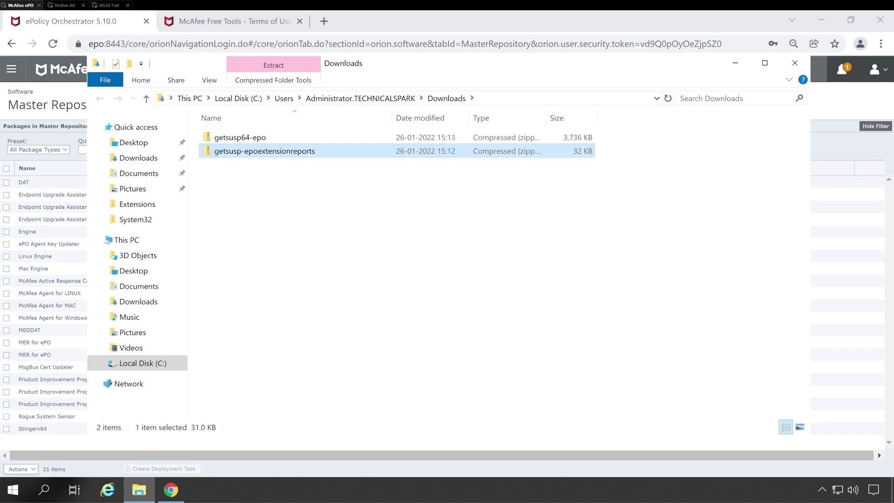
{"action": "left_click", "coordinate": [21, 80]}
{"action": "left_click", "coordinate": [11, 69]}
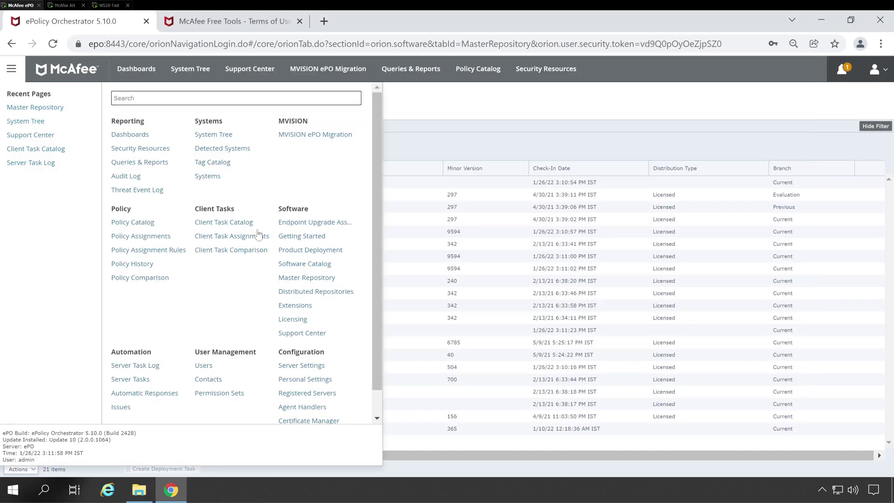
Step: Install the getsusp-epoextensionreports.zip extension (GetSusp Reports 4.1.0.103) and check its installed status
{"action": "left_click", "coordinate": [298, 306]}
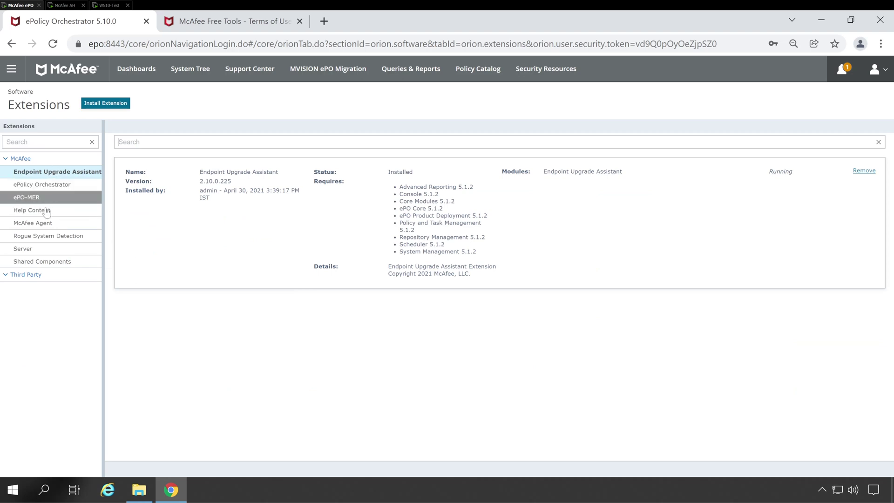
{"action": "left_click", "coordinate": [100, 105]}
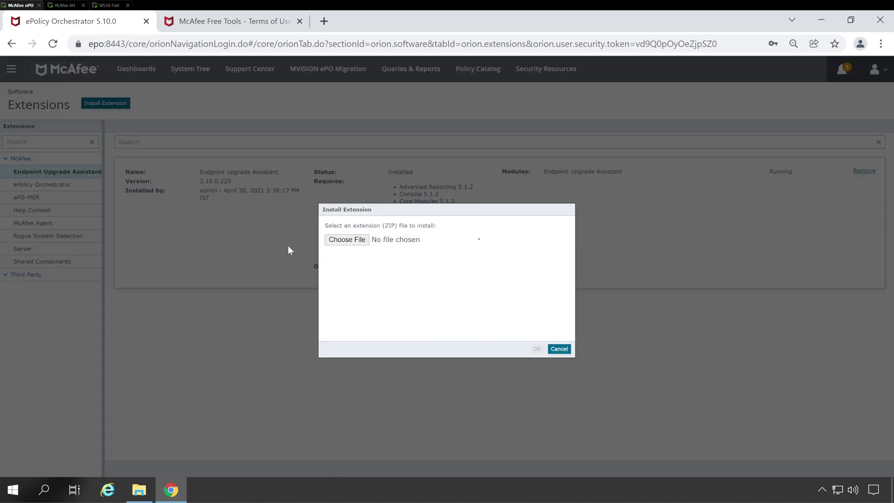
{"action": "left_click", "coordinate": [358, 242]}
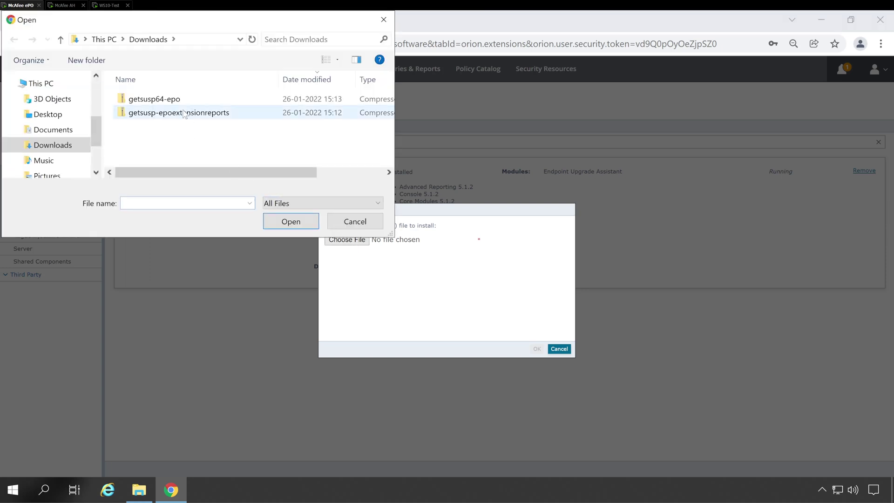
{"action": "left_click", "coordinate": [183, 113]}
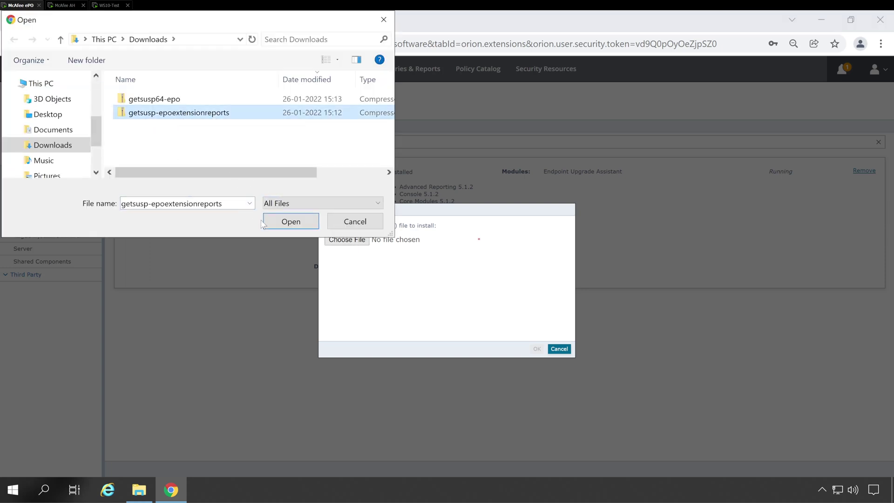
{"action": "left_click", "coordinate": [291, 222]}
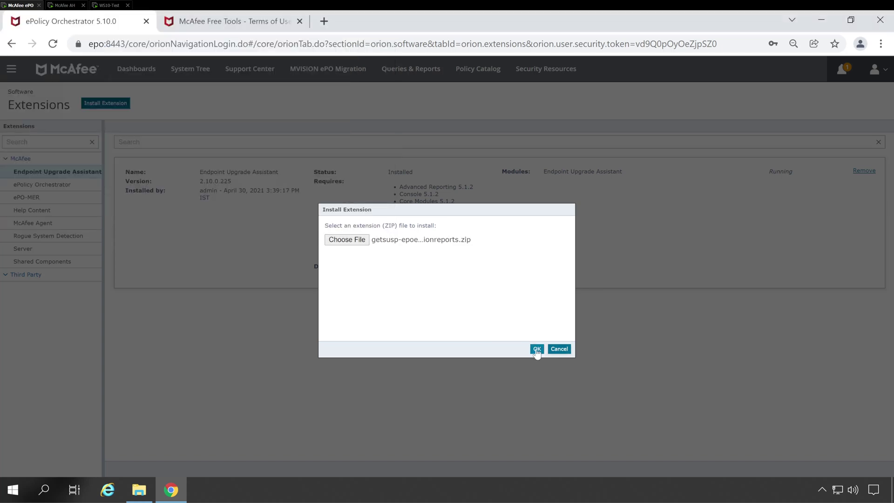
{"action": "left_click", "coordinate": [537, 349]}
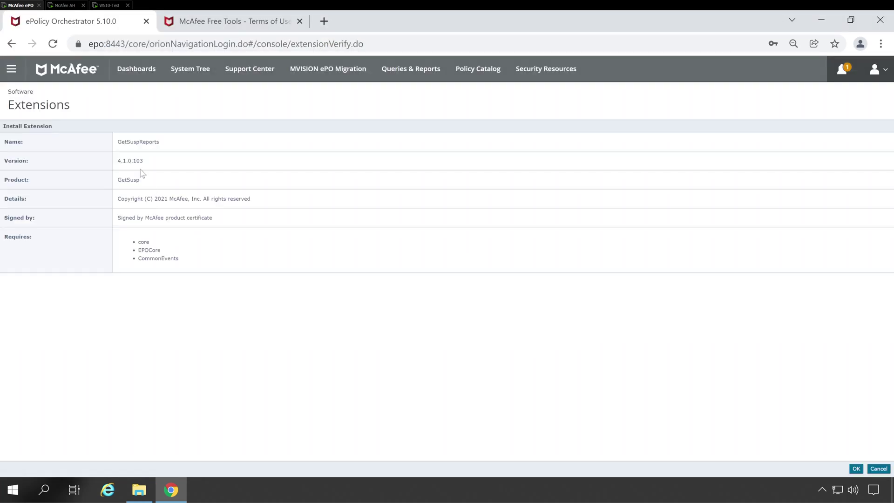
{"action": "double_click", "coordinate": [116, 162]}
{"action": "left_click", "coordinate": [855, 469]}
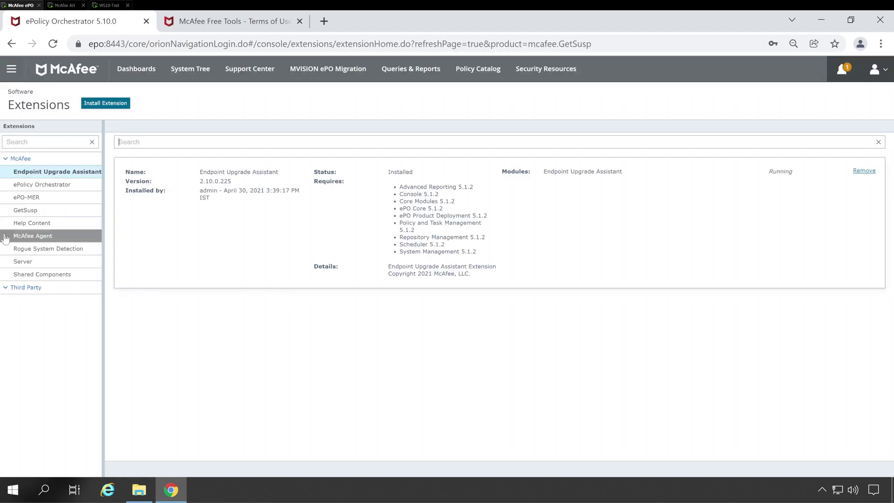
{"action": "left_click", "coordinate": [31, 211]}
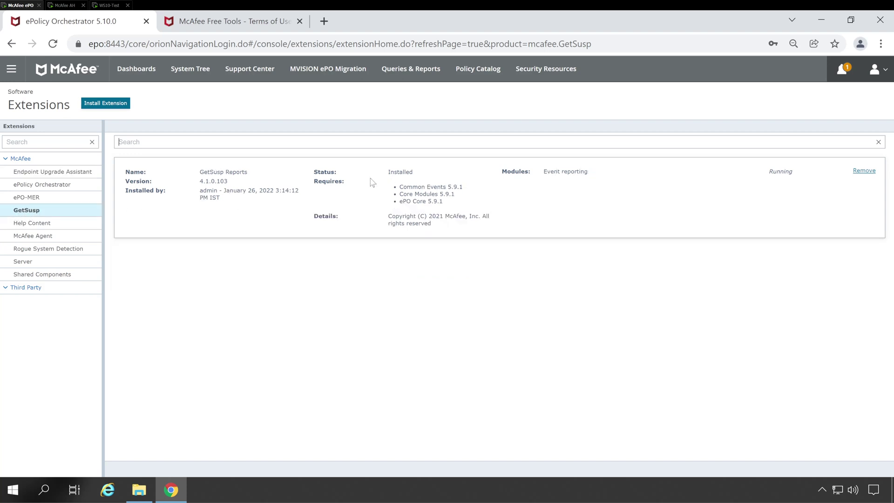
{"action": "left_click_drag", "start_coordinate": [251, 190], "coordinate": [337, 195]}
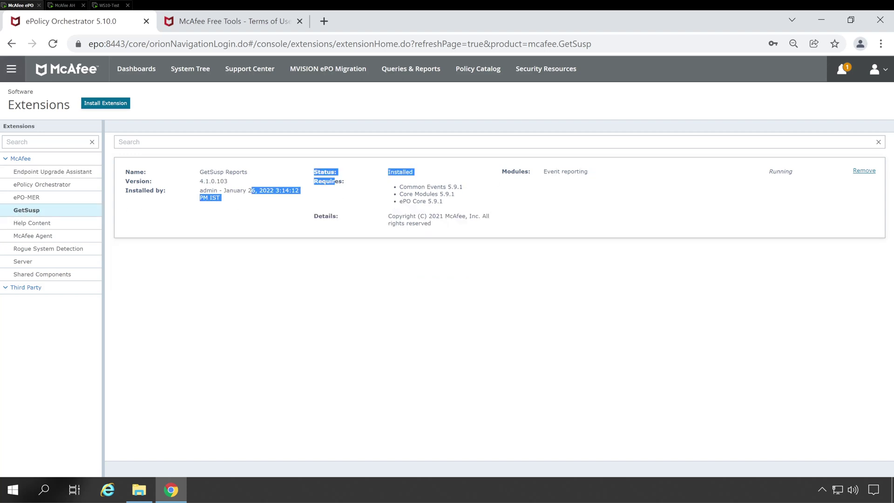
{"action": "left_click", "coordinate": [11, 69]}
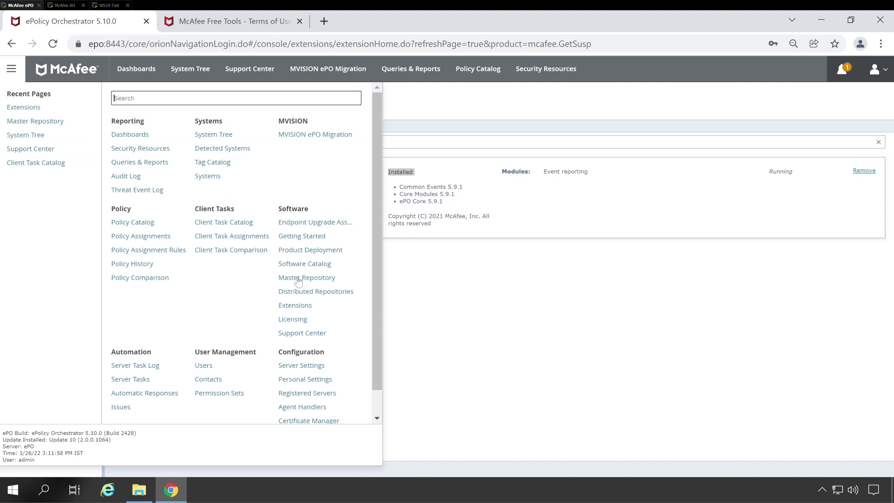
Step: Check in getsusp64-epo.zip as a new package to the Master Repository
{"action": "left_click", "coordinate": [300, 278]}
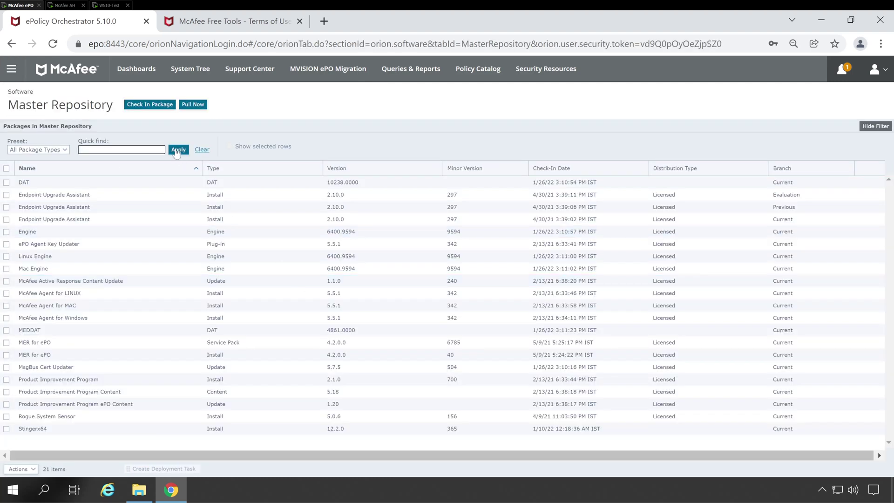
{"action": "left_click", "coordinate": [155, 107]}
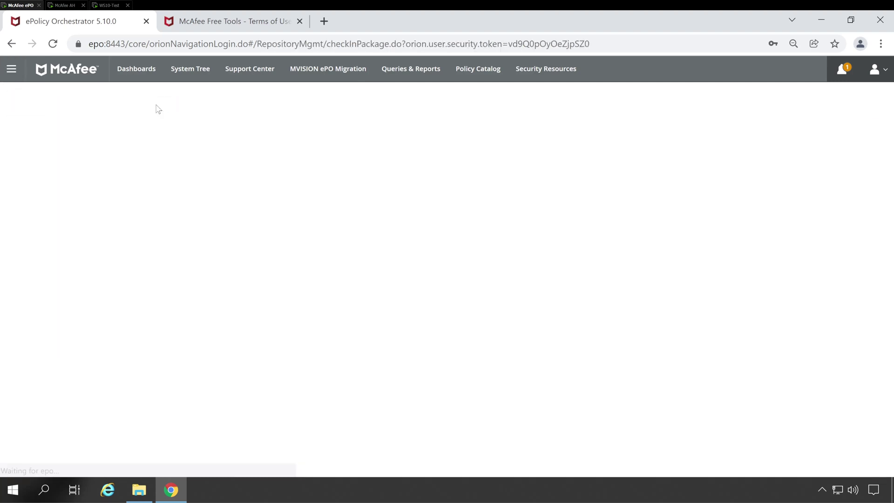
{"action": "left_click", "coordinate": [140, 235]}
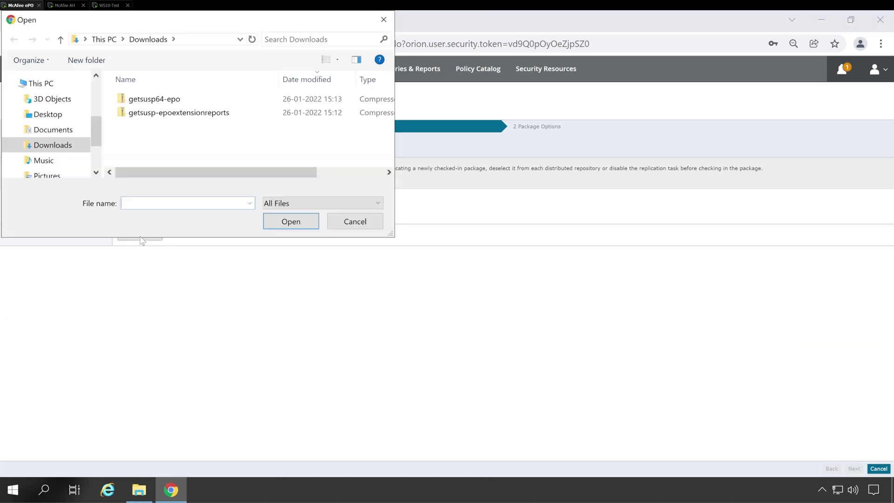
{"action": "left_click", "coordinate": [188, 102]}
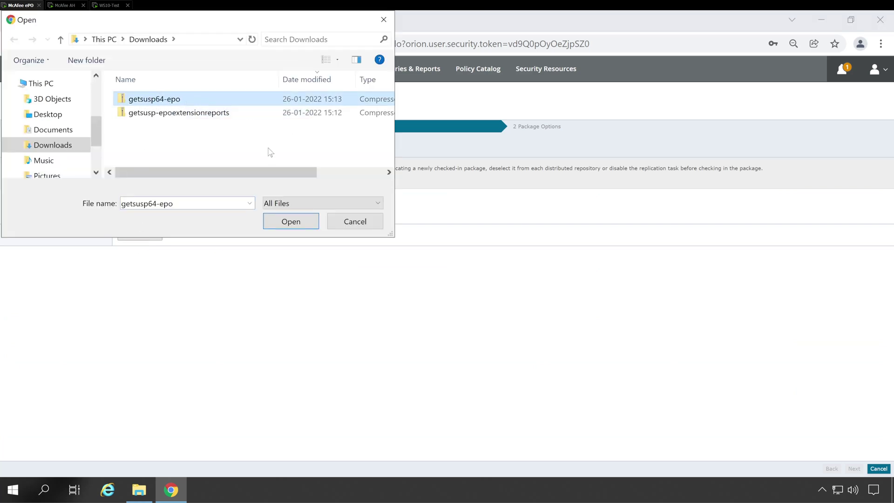
{"action": "left_click", "coordinate": [291, 221]}
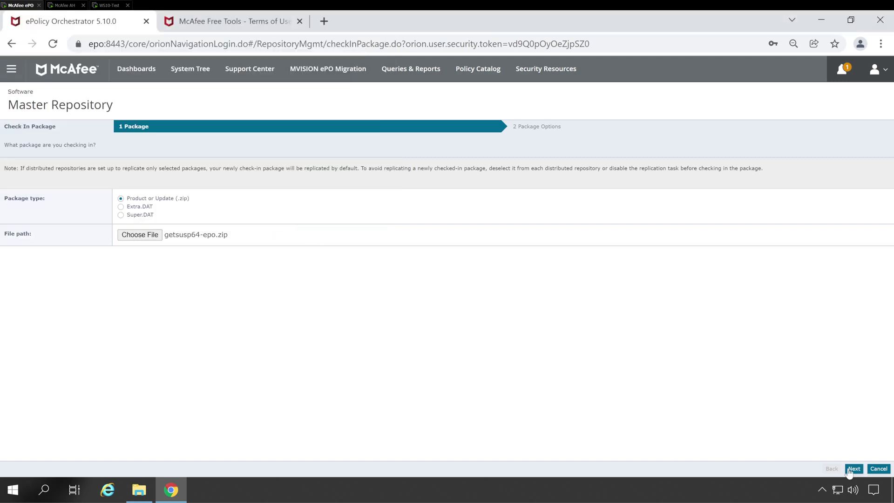
{"action": "left_click", "coordinate": [854, 468]}
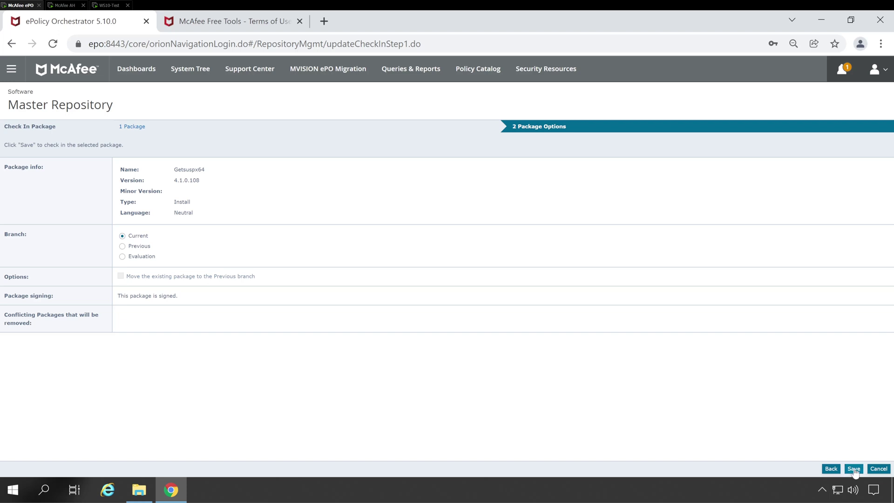
{"action": "left_click", "coordinate": [854, 469]}
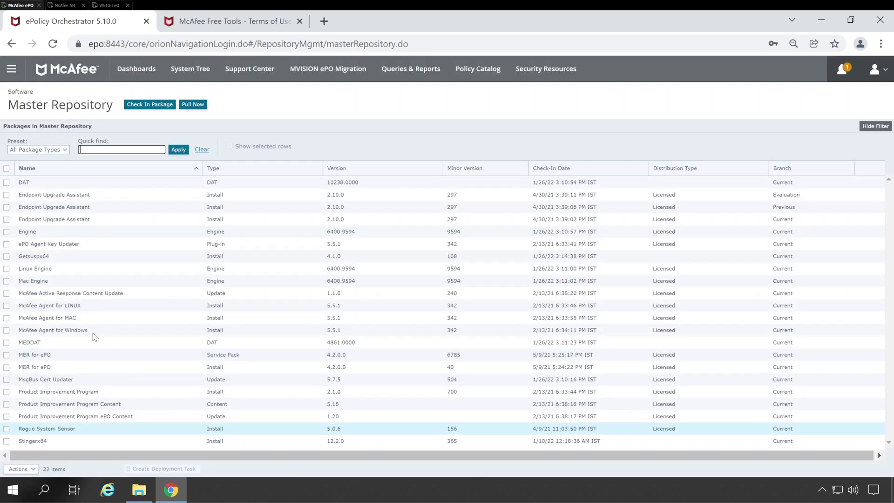
Step: Select the Getsuspx64 row and review its version 4.1.0 and check-in date
{"action": "left_click", "coordinate": [7, 256]}
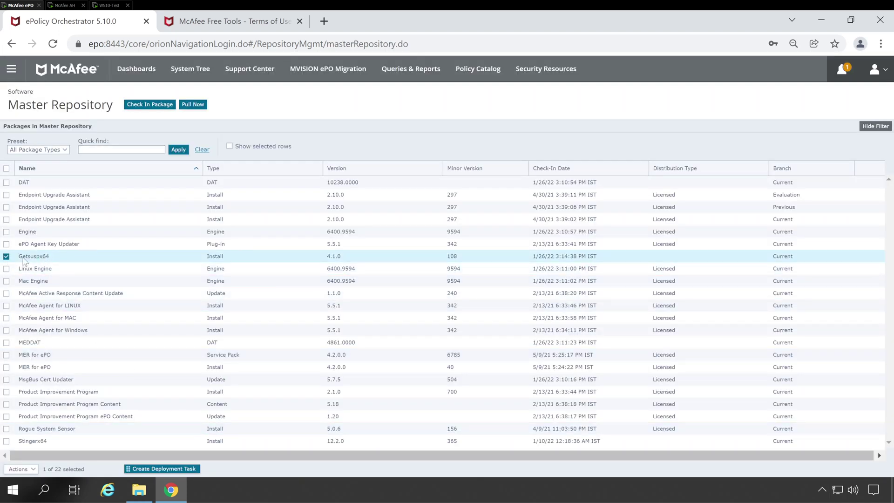
{"action": "double_click", "coordinate": [25, 257]}
{"action": "double_click", "coordinate": [354, 257]}
{"action": "left_click", "coordinate": [728, 258], "text": "shift"}
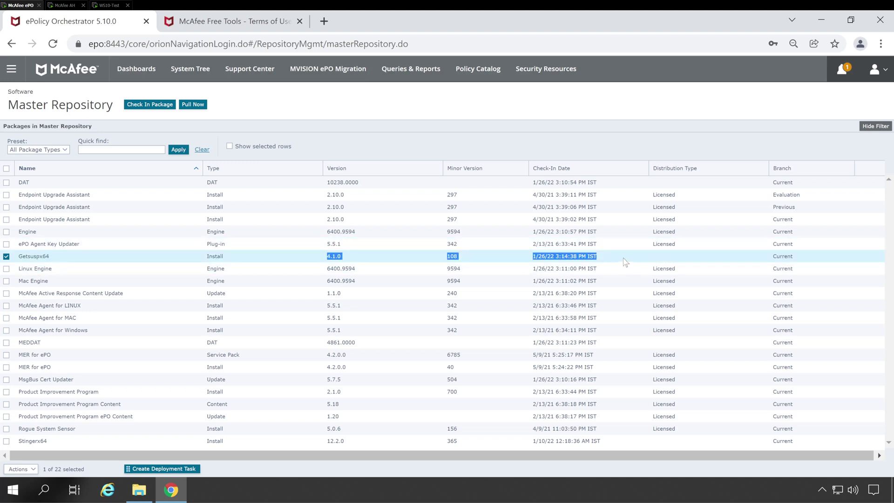
{"action": "left_click_drag", "start_coordinate": [605, 255], "coordinate": [7, 261]}
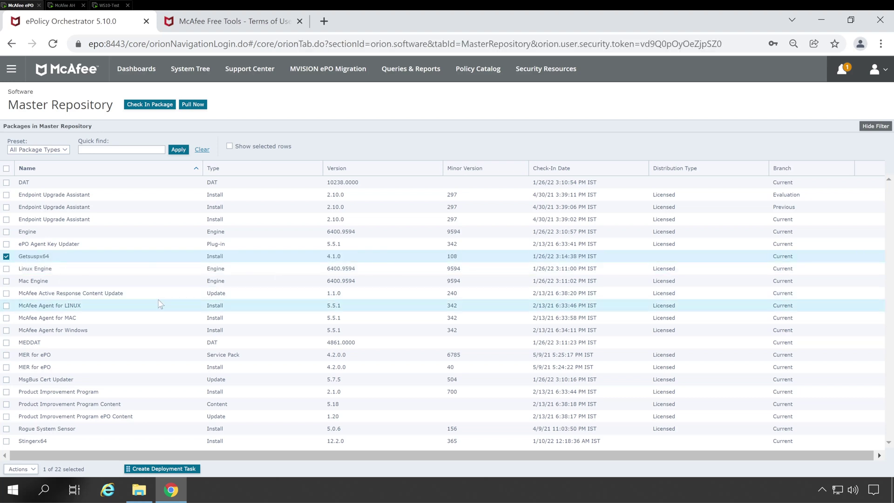
Step: View the GetSuspx64 Scan Task Template under McAfee Agent > Product Deployment in the Client Task Catalog, without changes
{"action": "left_click", "coordinate": [13, 70]}
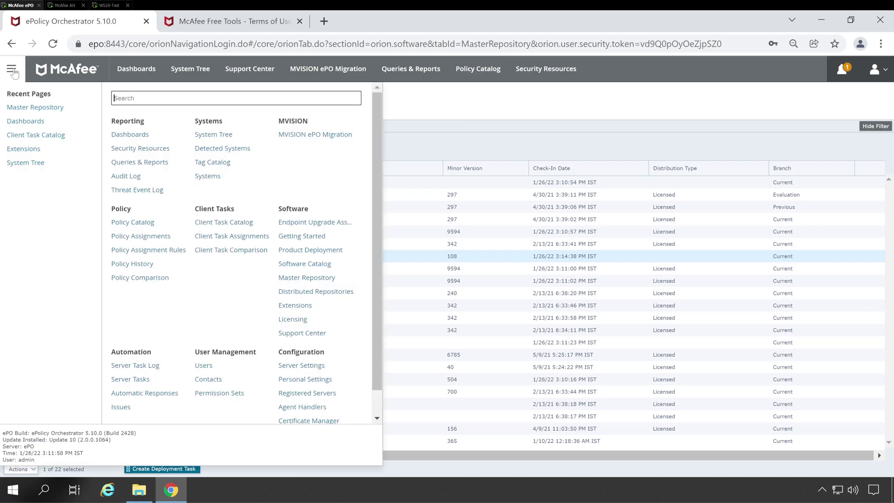
{"action": "left_click", "coordinate": [224, 224]}
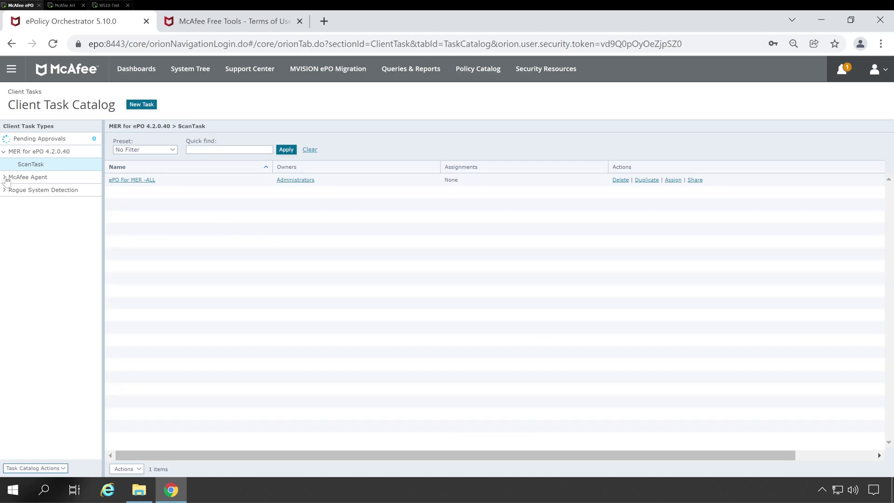
{"action": "left_click", "coordinate": [5, 178]}
{"action": "left_click", "coordinate": [57, 245]}
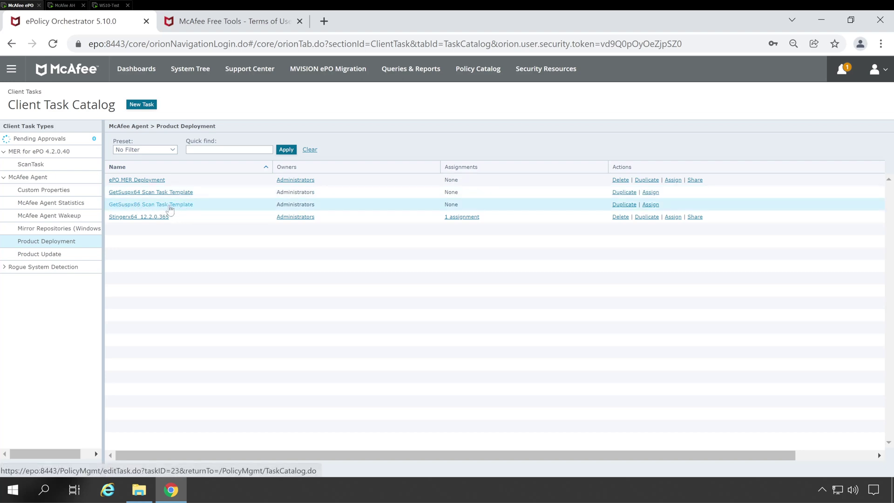
{"action": "left_click", "coordinate": [148, 196]}
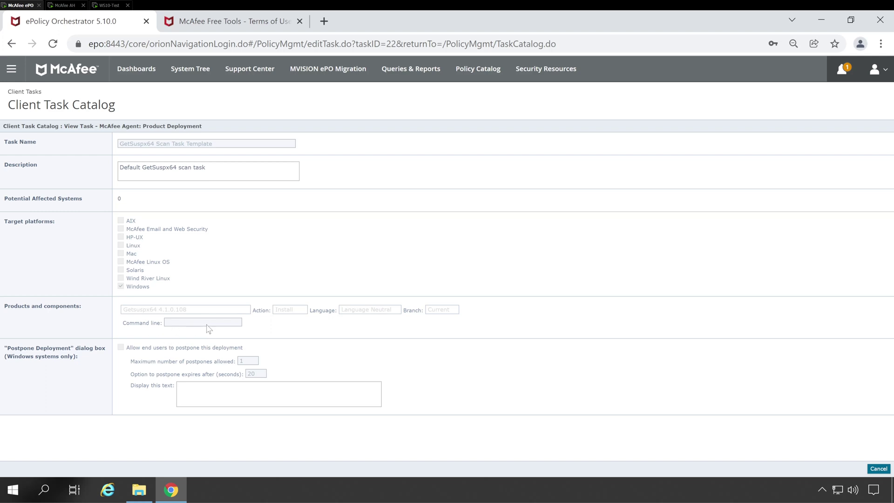
{"action": "left_click", "coordinate": [879, 469]}
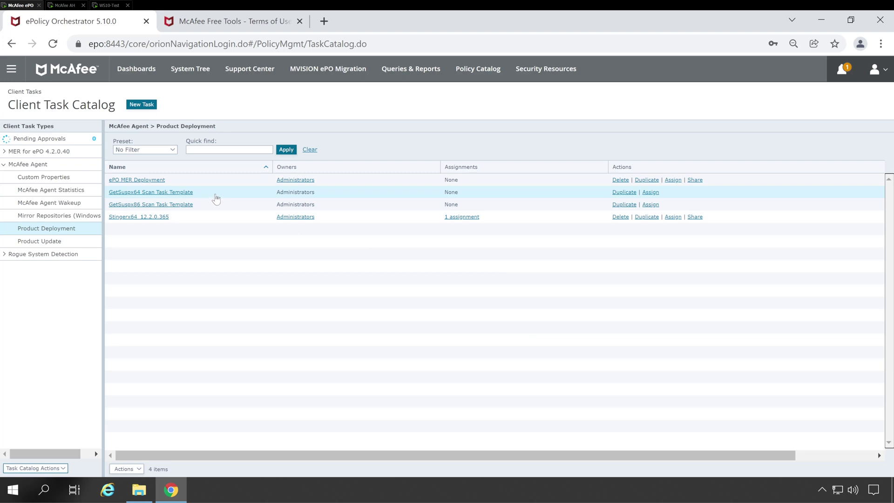
Step: Duplicate the GetSuspx64 Scan Task Template as a new task named 'GetSuspx64 Scan Task'
{"action": "left_click", "coordinate": [623, 192]}
{"action": "left_click_drag", "start_coordinate": [415, 247], "coordinate": [464, 247]}
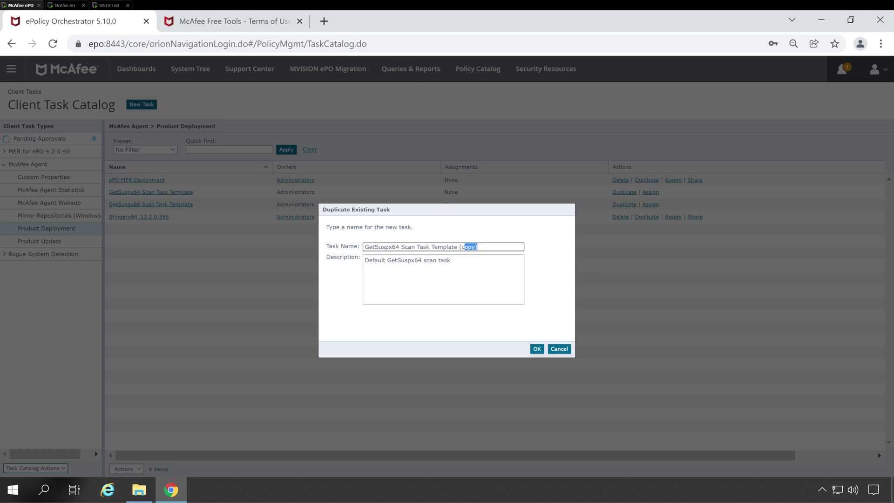
{"action": "key", "text": "BackSpace"}
{"action": "key", "text": "BackSpace"}
{"action": "left_click", "coordinate": [537, 350]}
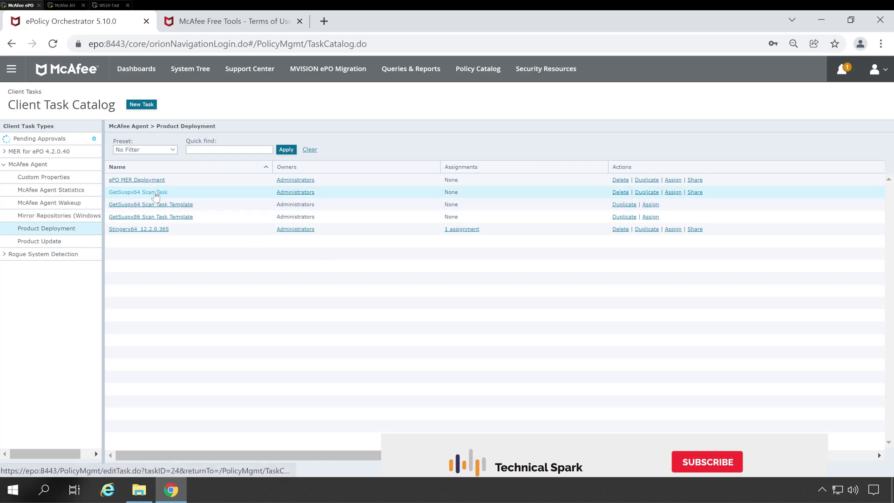
Step: Edit the GetSuspx64 Scan Task, keep product Getsuspx64 4.1.0.108, and paste the command-line parameters
{"action": "left_click", "coordinate": [157, 193]}
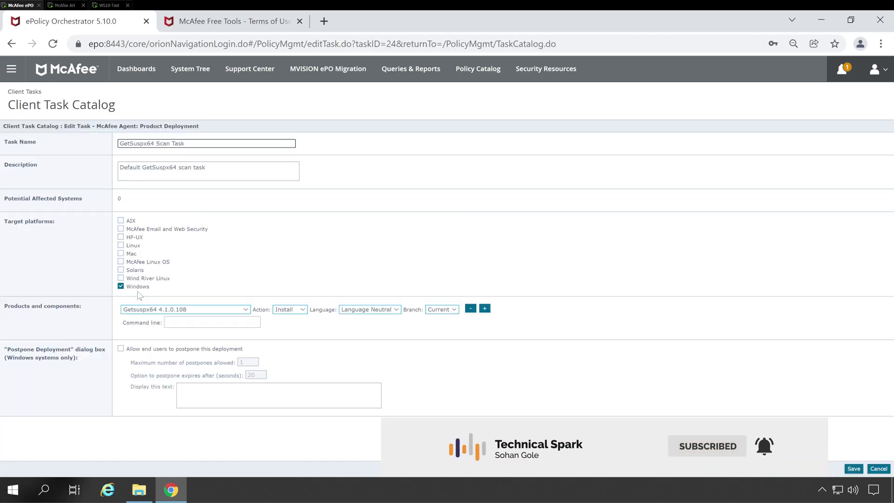
{"action": "left_click", "coordinate": [246, 310]}
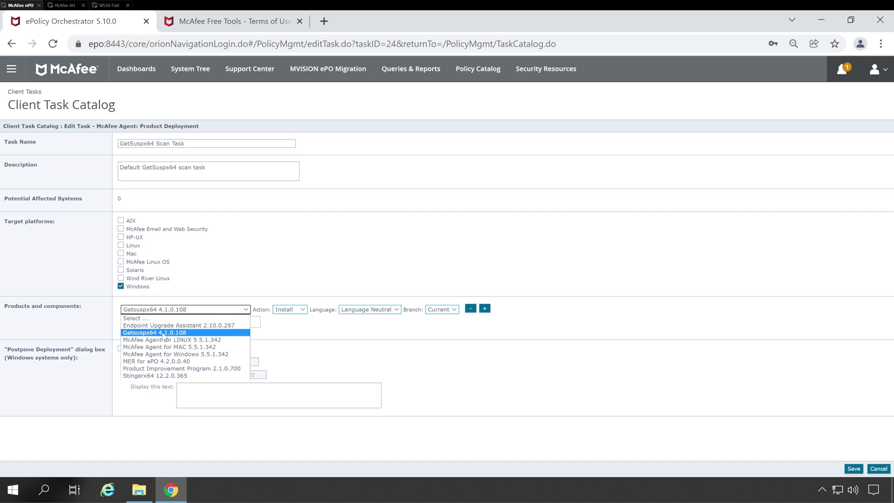
{"action": "left_click", "coordinate": [46, 294]}
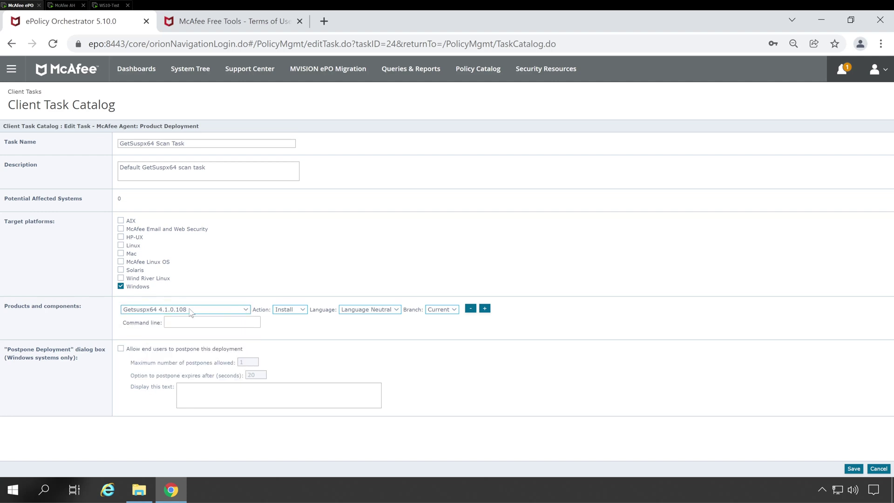
{"action": "left_click", "coordinate": [167, 322]}
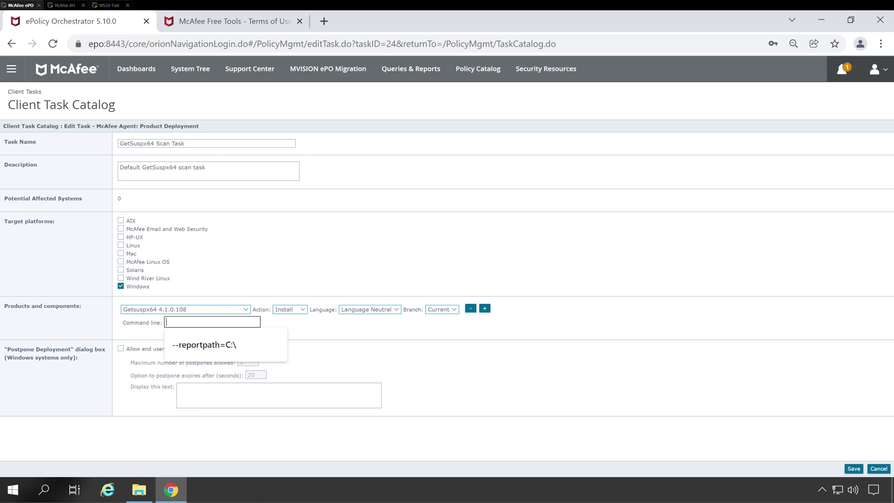
{"action": "key", "text": "ctrl+v"}
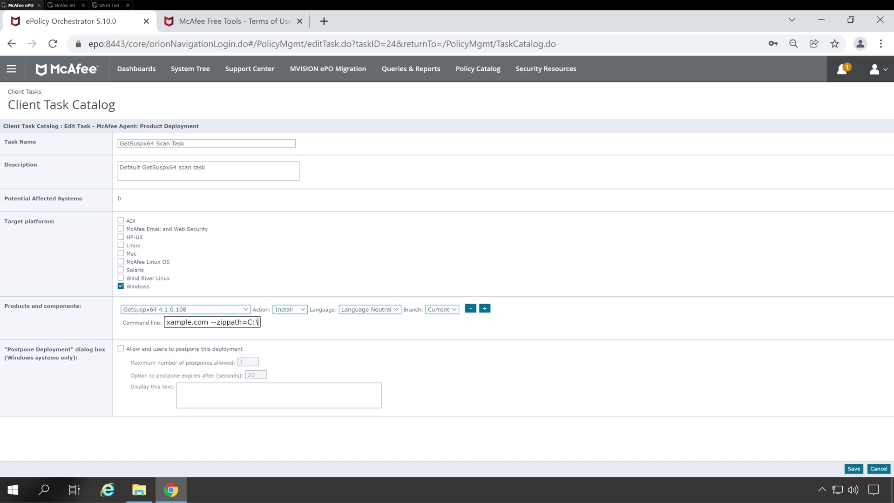
Step: Review the e-mail and --zippath=C:\ command-line parameters and save the task
{"action": "key", "text": "ctrl+a"}
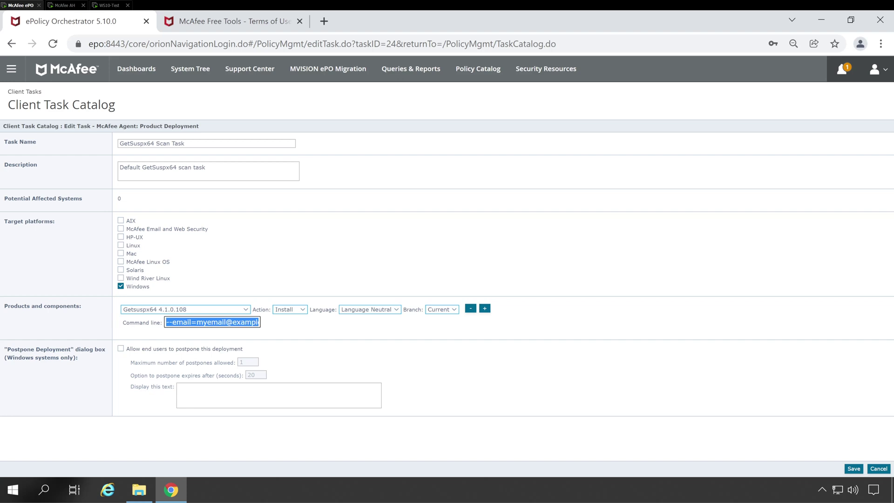
{"action": "left_click", "coordinate": [173, 323]}
{"action": "mouse_move", "coordinate": [196, 323]}
{"action": "left_mouse_down"}
{"action": "mouse_move", "coordinate": [262, 322]}
{"action": "mouse_move", "coordinate": [213, 322]}
{"action": "left_mouse_up"}
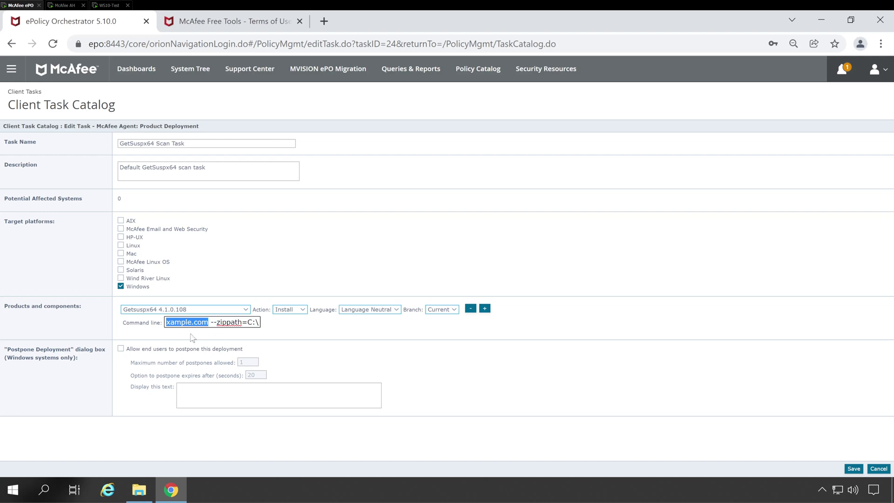
{"action": "left_click", "coordinate": [216, 322]}
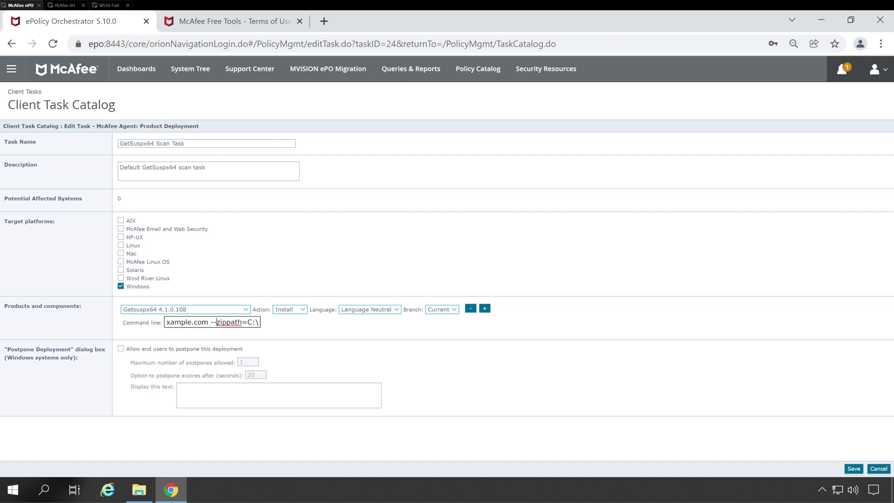
{"action": "left_click_drag", "start_coordinate": [216, 322], "coordinate": [264, 325]}
{"action": "key", "text": "Right"}
{"action": "left_click_drag", "start_coordinate": [259, 322], "coordinate": [136, 331]}
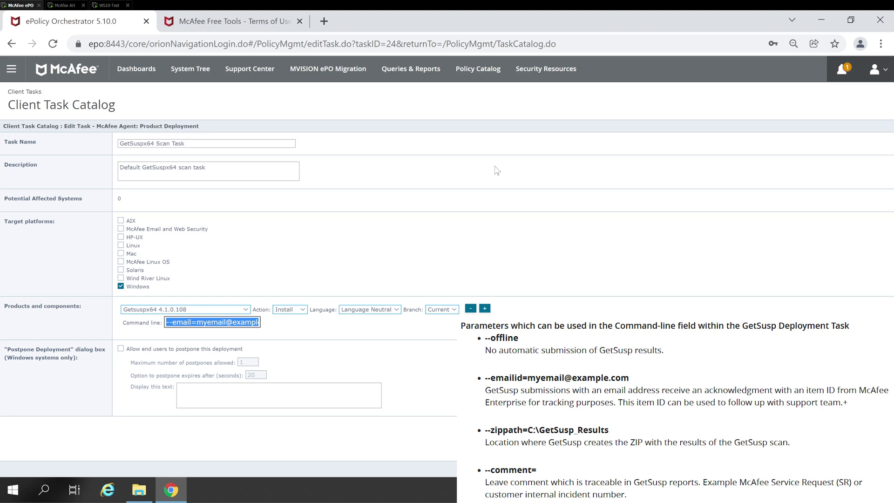
{"action": "left_click_drag", "start_coordinate": [247, 322], "coordinate": [337, 330]}
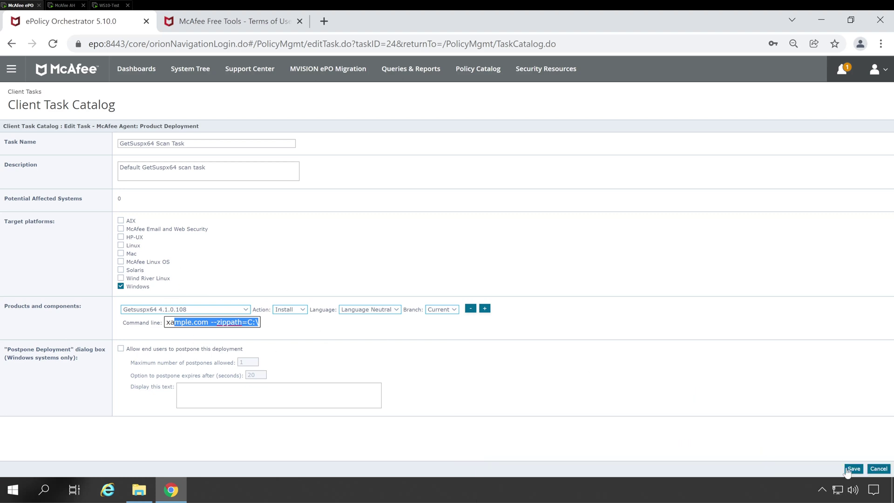
{"action": "left_click", "coordinate": [851, 470]}
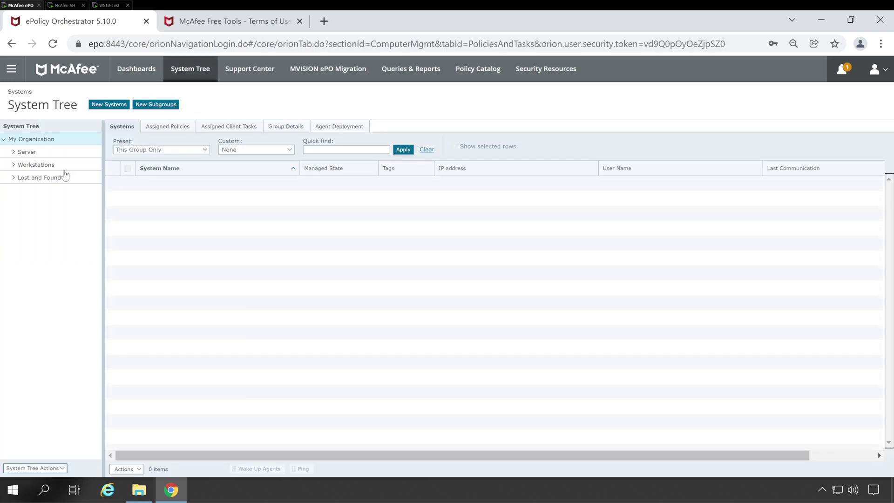
Step: Check the MCAFEEAH system's installed products, then show the Server group's assigned client tasks (0 items)
{"action": "left_click", "coordinate": [14, 153]}
{"action": "left_click", "coordinate": [27, 152]}
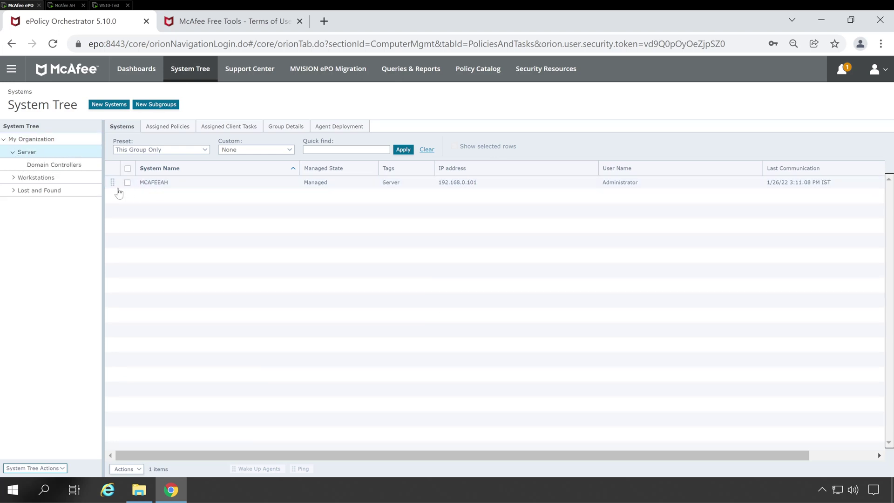
{"action": "left_click", "coordinate": [127, 183]}
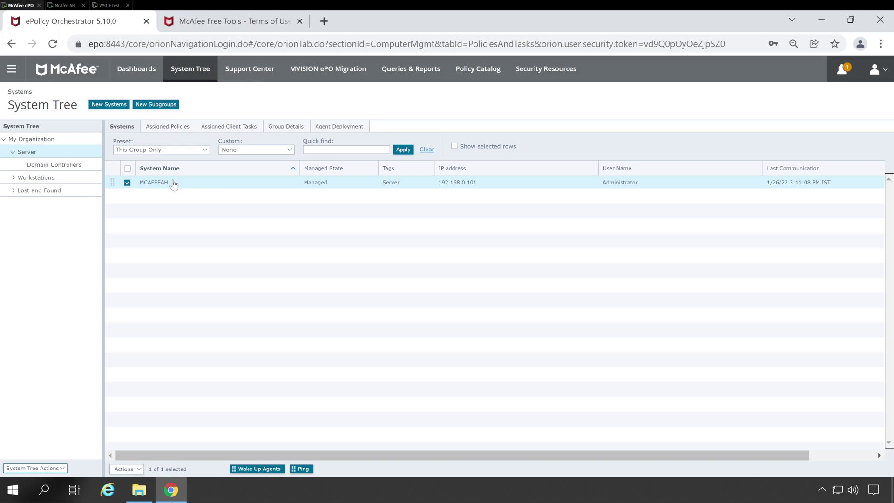
{"action": "left_click", "coordinate": [734, 179]}
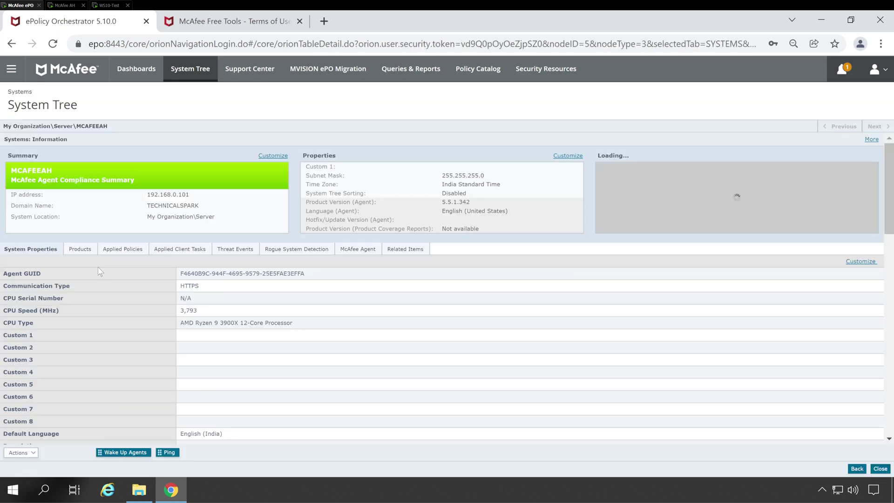
{"action": "left_click", "coordinate": [76, 250]}
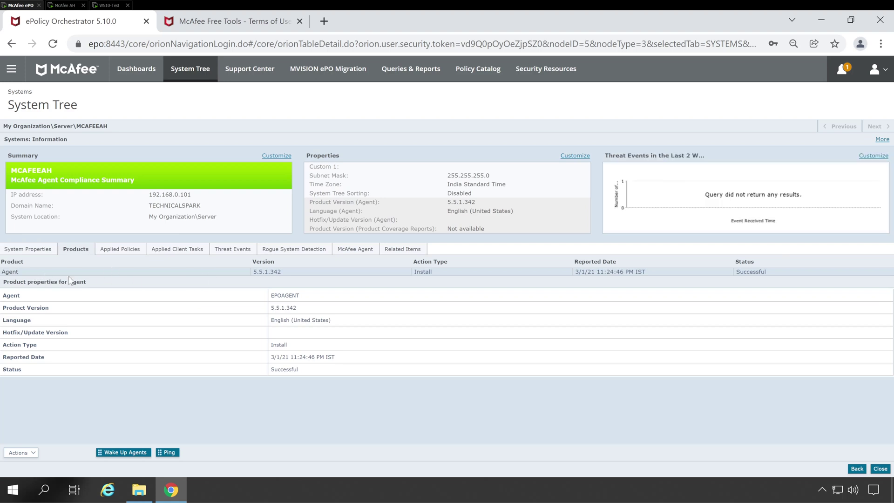
{"action": "left_click", "coordinate": [880, 469]}
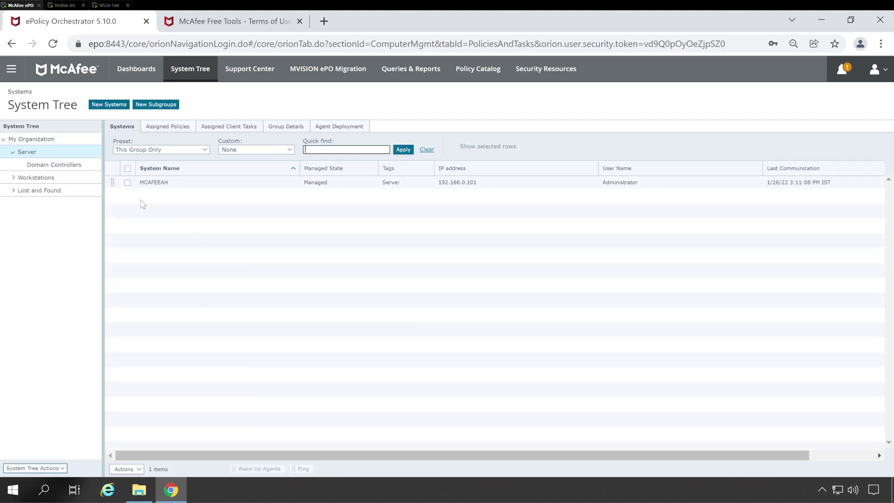
{"action": "left_click", "coordinate": [233, 127]}
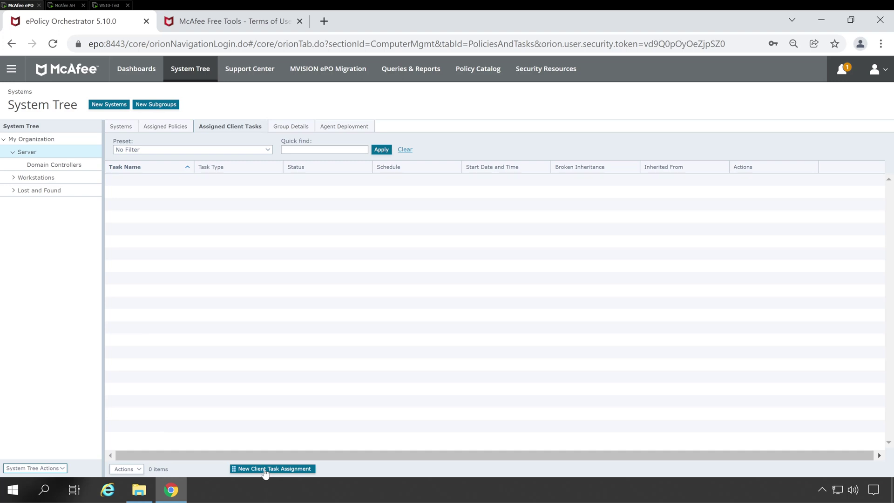
Step: Assign the McAfee Agent Product Deployment task GetSuspx64 Scan Task to the Server group, scheduled Run immediately
{"action": "left_click", "coordinate": [265, 470]}
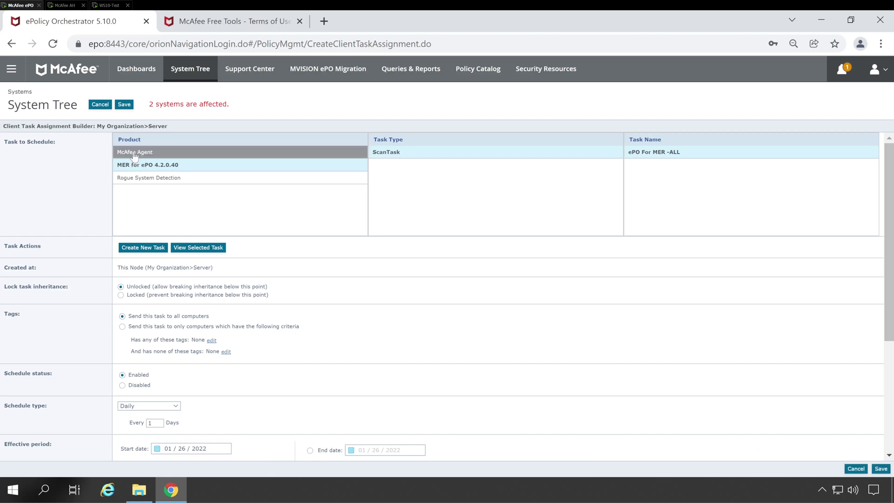
{"action": "left_click", "coordinate": [134, 153]}
{"action": "left_click", "coordinate": [395, 205]}
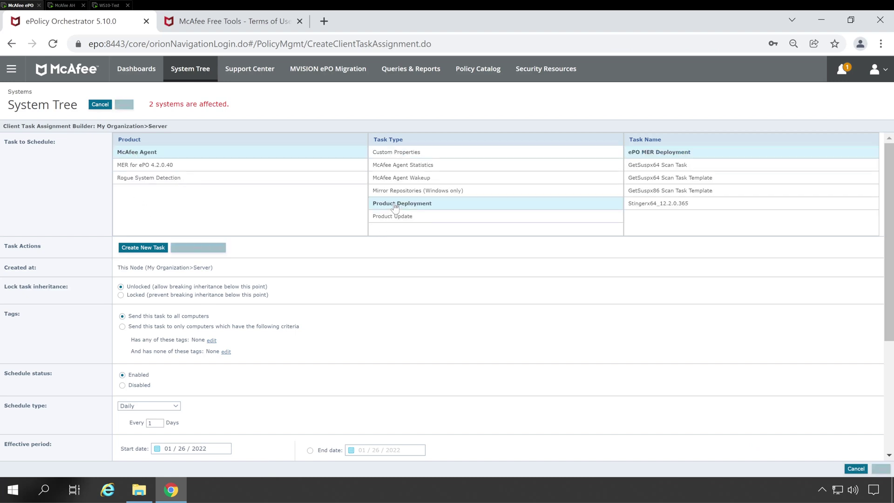
{"action": "left_click", "coordinate": [656, 167]}
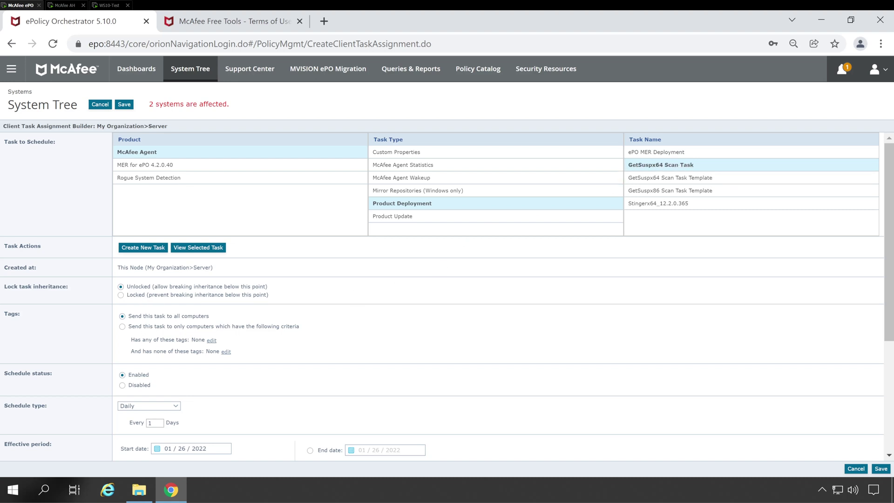
{"action": "left_click", "coordinate": [154, 407]}
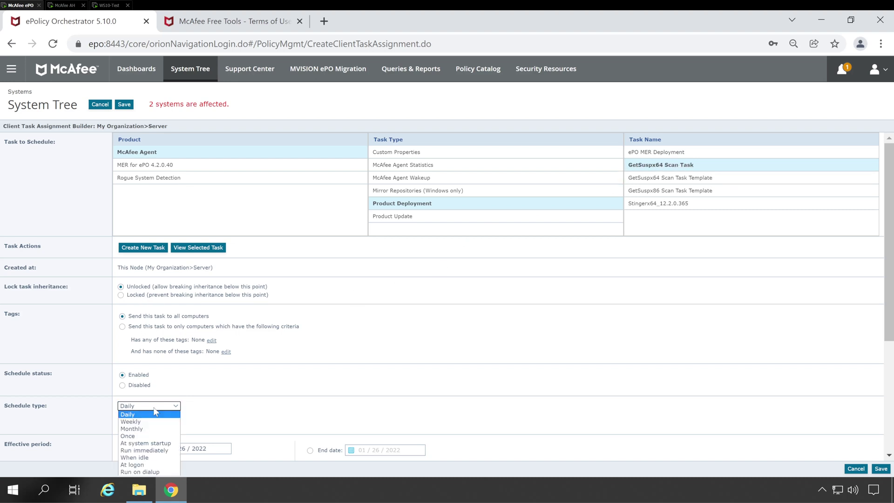
{"action": "left_click", "coordinate": [152, 451]}
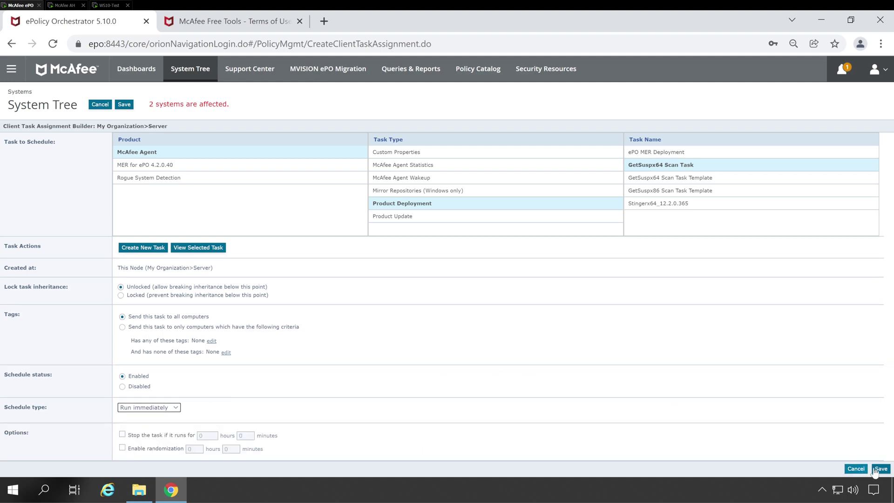
{"action": "left_click", "coordinate": [881, 469]}
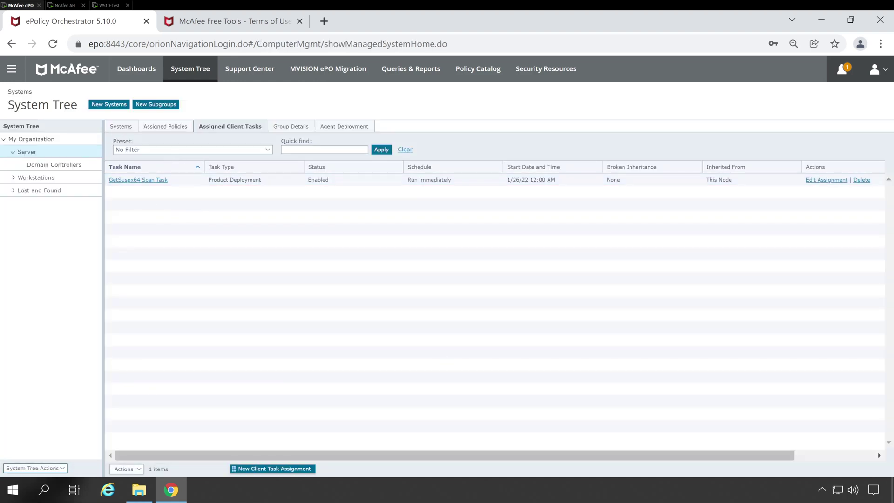
Step: Select the MCAFEEAH system and switch to the client machine's desktop
{"action": "left_click", "coordinate": [120, 128]}
{"action": "left_click", "coordinate": [128, 183]}
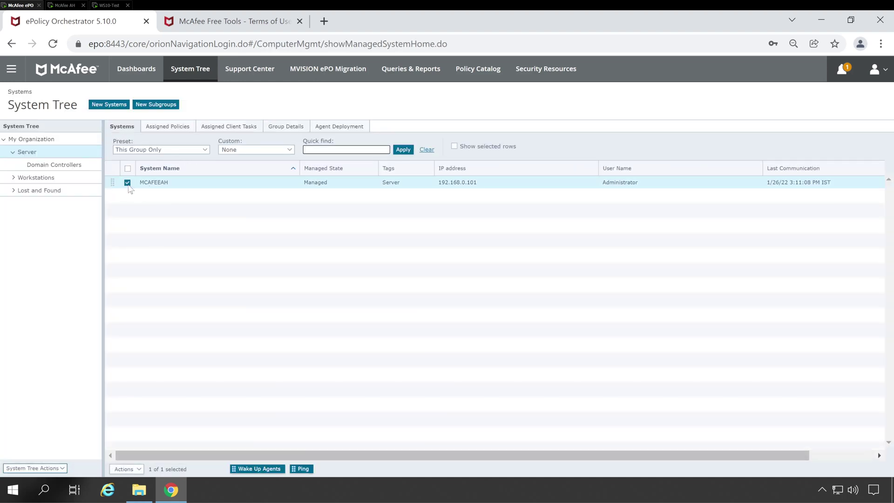
{"action": "left_click", "coordinate": [71, 7]}
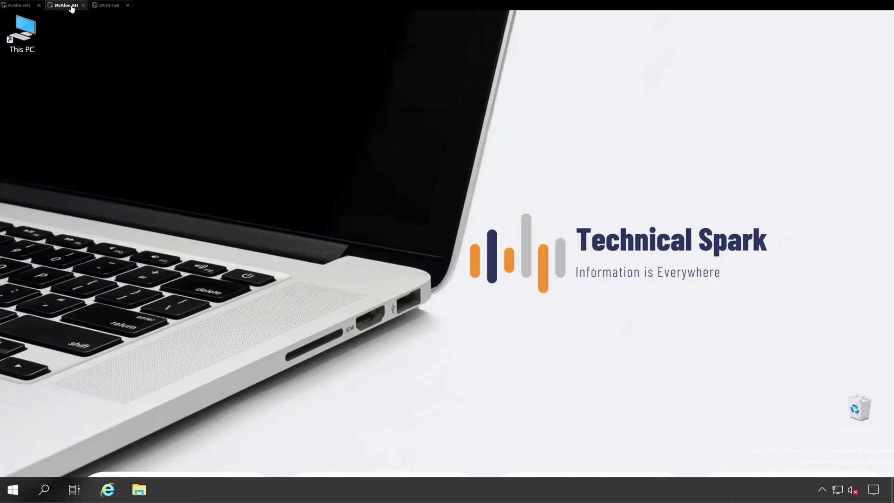
Step: Open McAfee Agent Status Monitor from the tray icon and move its window aside
{"action": "left_click", "coordinate": [823, 492]}
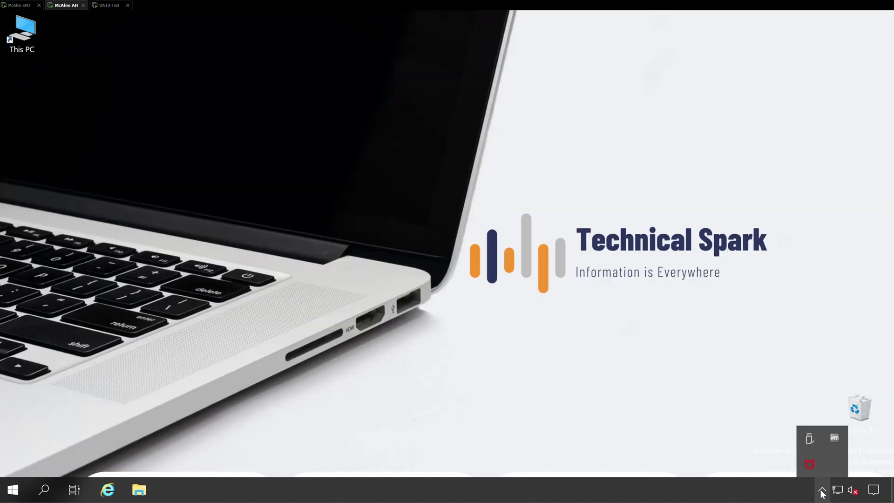
{"action": "right_click", "coordinate": [810, 466]}
{"action": "left_click", "coordinate": [736, 438]}
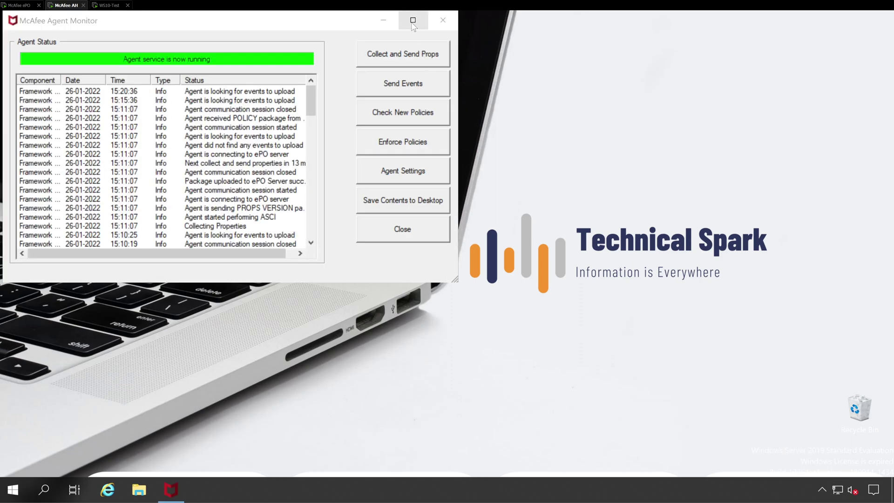
{"action": "left_click_drag", "start_coordinate": [187, 21], "coordinate": [535, 59]}
{"action": "left_click", "coordinate": [140, 495]}
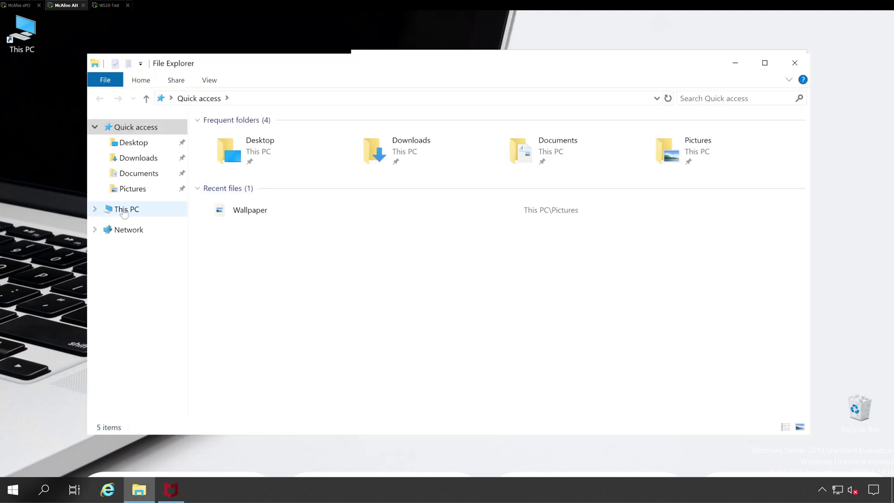
Step: Browse to Local Disk (C:) via This PC, then bring Agent Monitor back maximized
{"action": "left_click", "coordinate": [125, 210]}
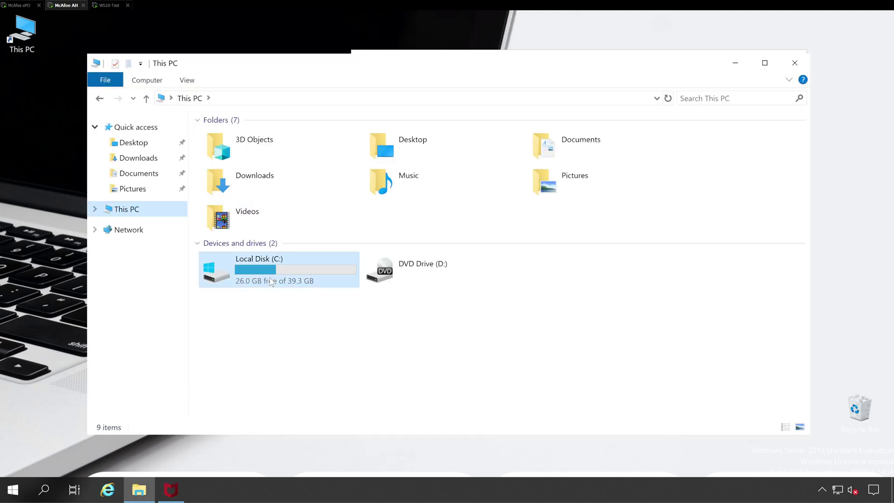
{"action": "double_click", "coordinate": [272, 282]}
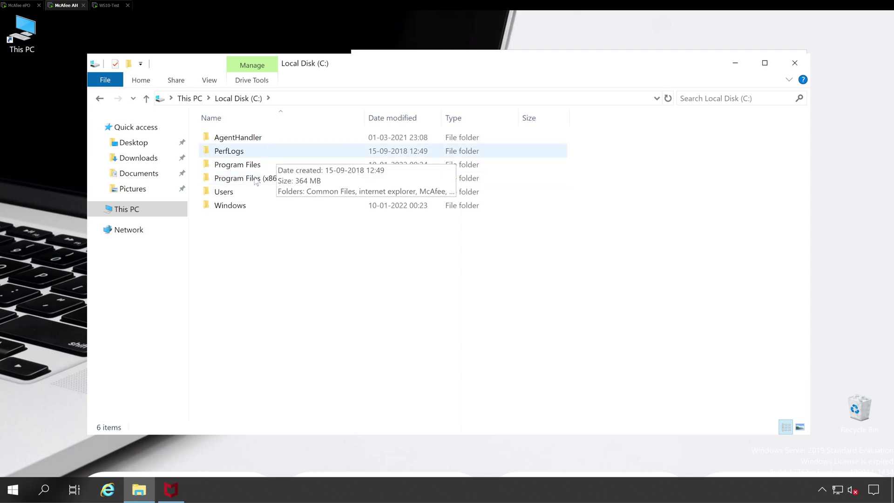
{"action": "left_click", "coordinate": [171, 489]}
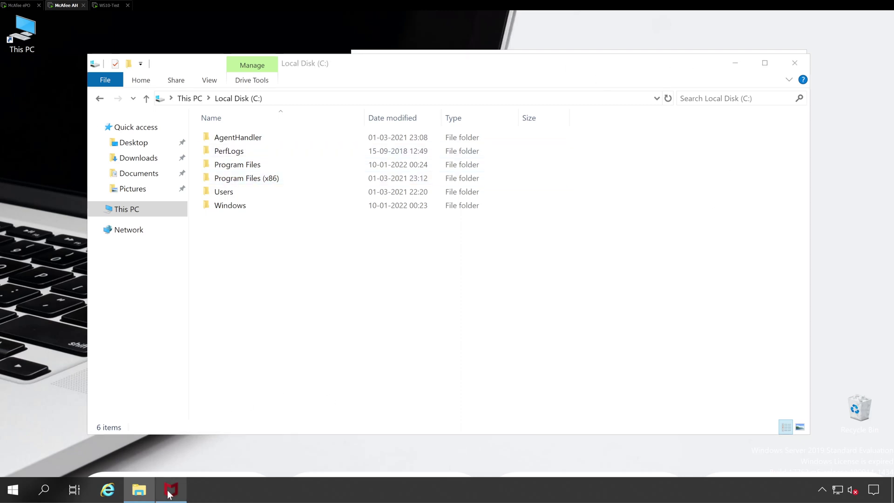
{"action": "left_click", "coordinate": [760, 63]}
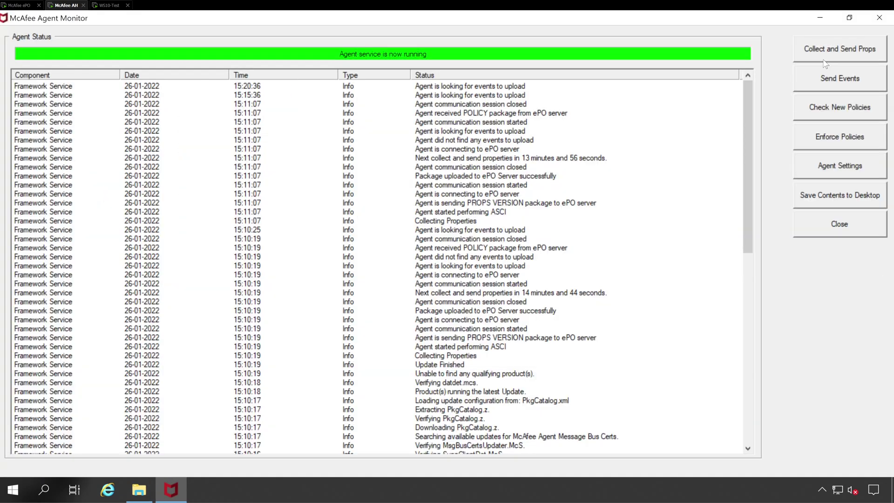
Step: Trigger a policy check and inspect the GetSuspx64 Scan Task and getsuspc.bat log entries
{"action": "left_click", "coordinate": [840, 110]}
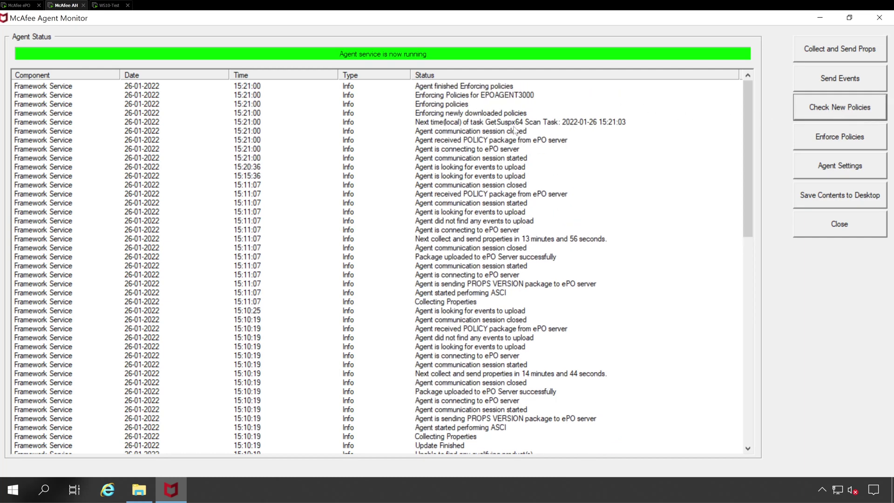
{"action": "left_click", "coordinate": [513, 123]}
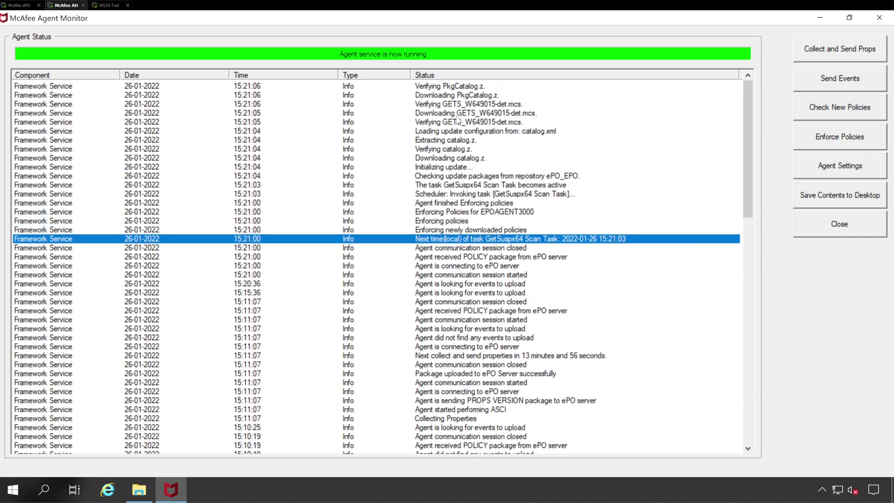
{"action": "left_click_drag", "start_coordinate": [455, 158], "coordinate": [457, 96]}
{"action": "left_click", "coordinate": [853, 22]}
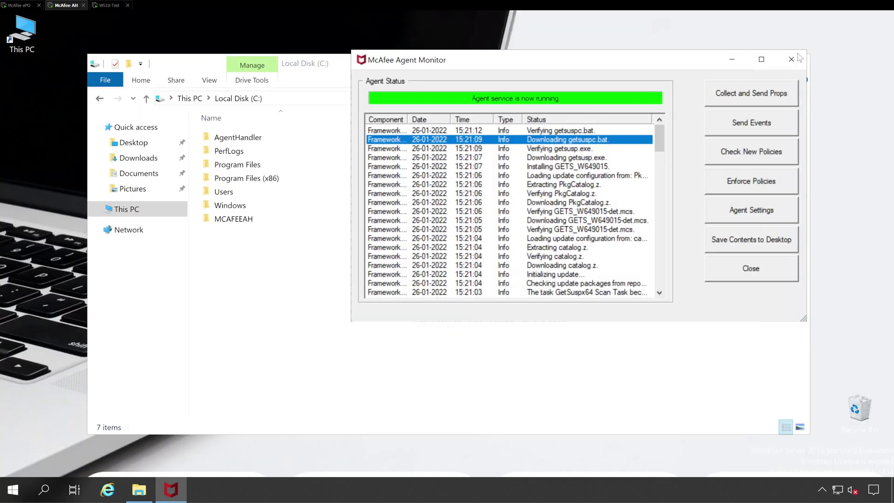
Step: Look inside the new MCAFEEAH folder on Local Disk (C:), then return to the drive root
{"action": "left_click", "coordinate": [254, 224]}
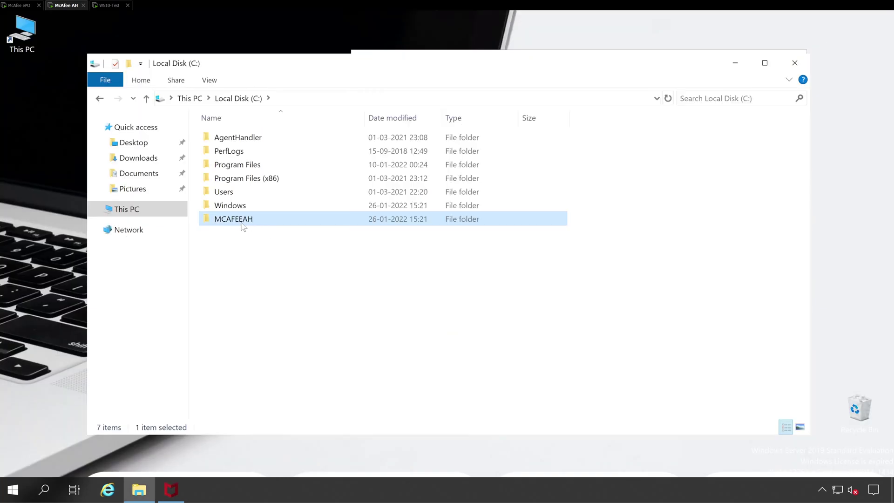
{"action": "double_click", "coordinate": [275, 224]}
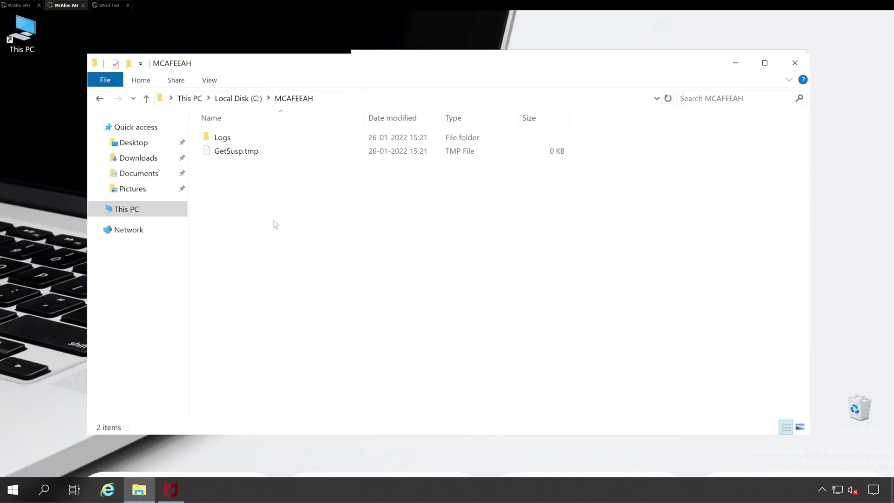
{"action": "left_click", "coordinate": [242, 98]}
Step: Review the getsuspc.bat verification and Update succeeded entries, then send the agent's events to ePO
{"action": "left_click", "coordinate": [181, 487]}
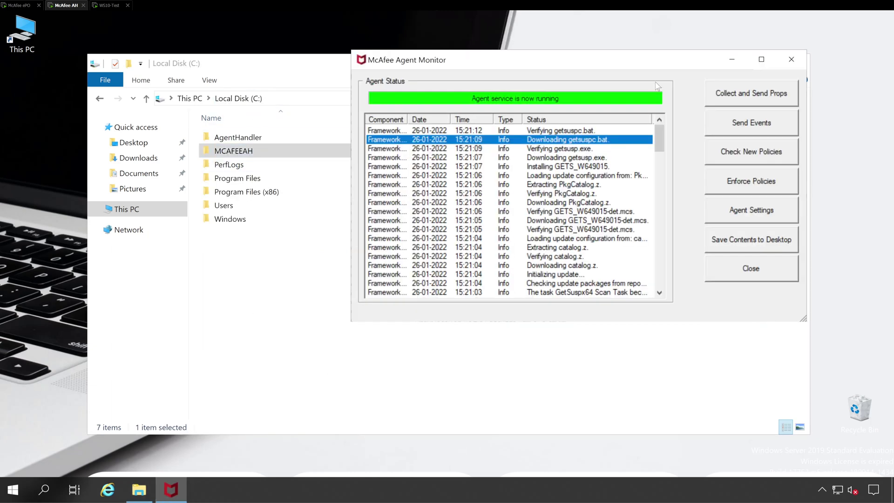
{"action": "left_click", "coordinate": [605, 130]}
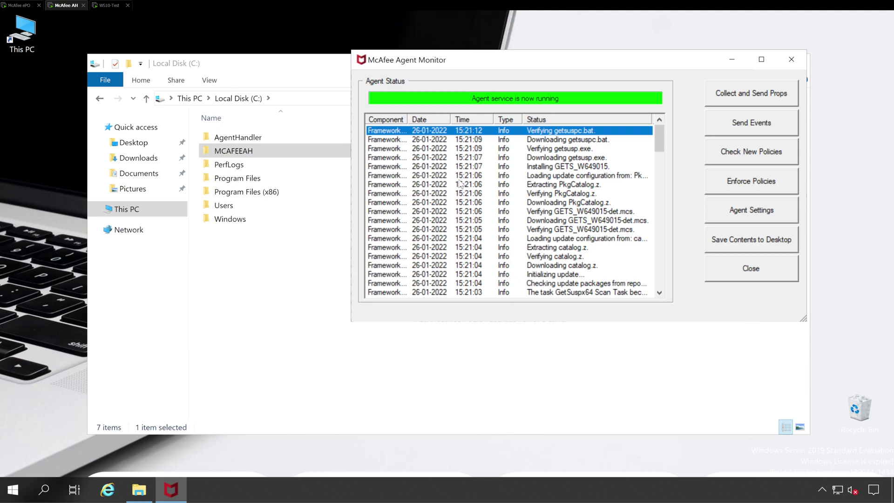
{"action": "left_click", "coordinate": [553, 140]}
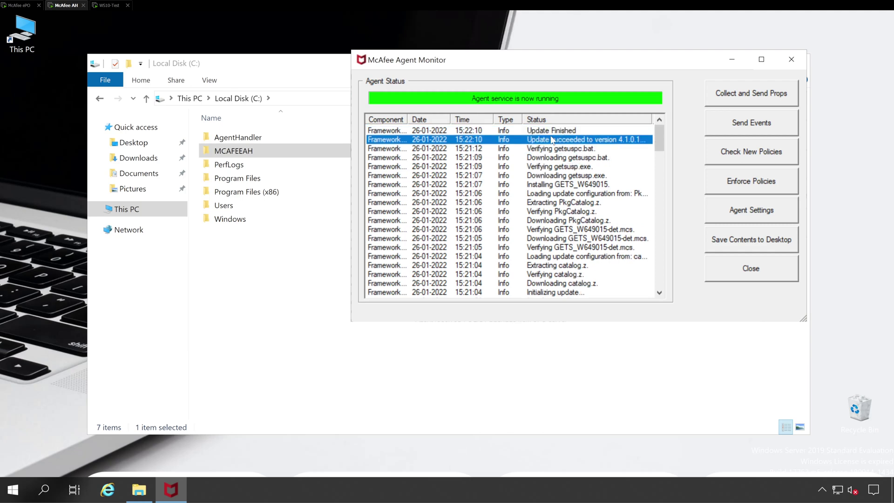
{"action": "left_click", "coordinate": [721, 117]}
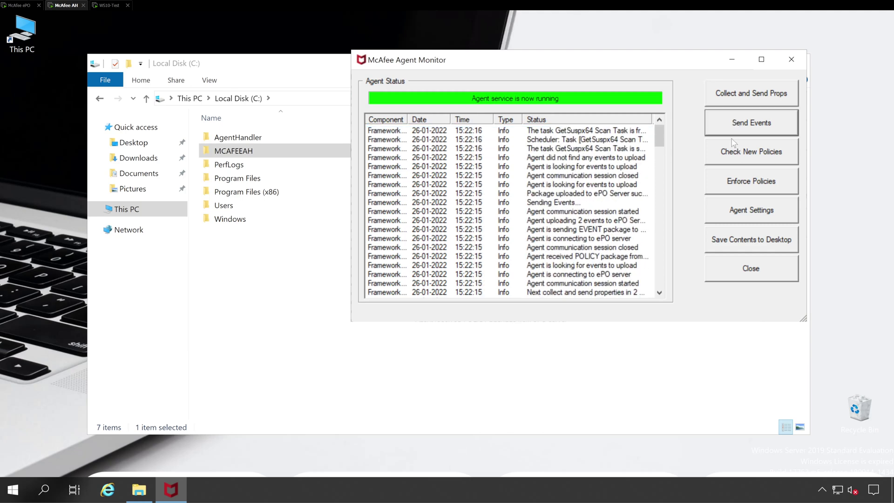
Step: Confirm the GetSuspx64 scan task succeeded and finished in the enlarged log, then close Agent Monitor
{"action": "left_click", "coordinate": [763, 60]}
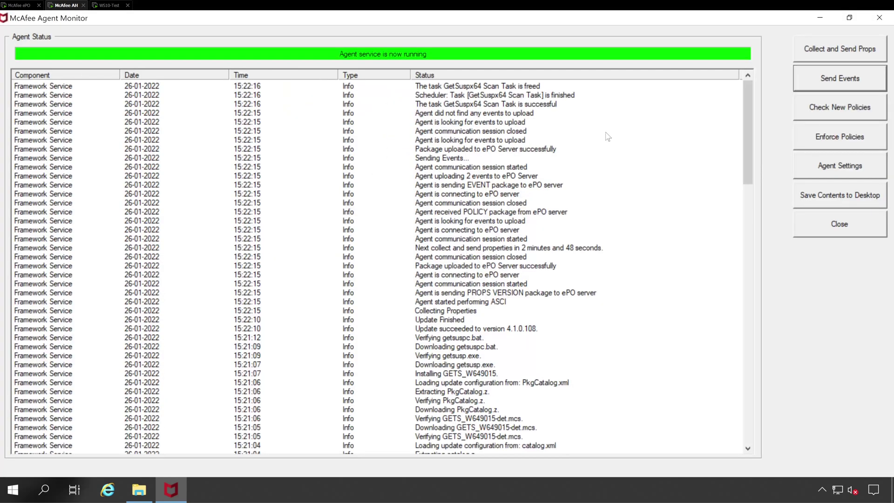
{"action": "left_click", "coordinate": [543, 104]}
{"action": "left_click", "coordinate": [537, 95]}
{"action": "left_click", "coordinate": [534, 88]}
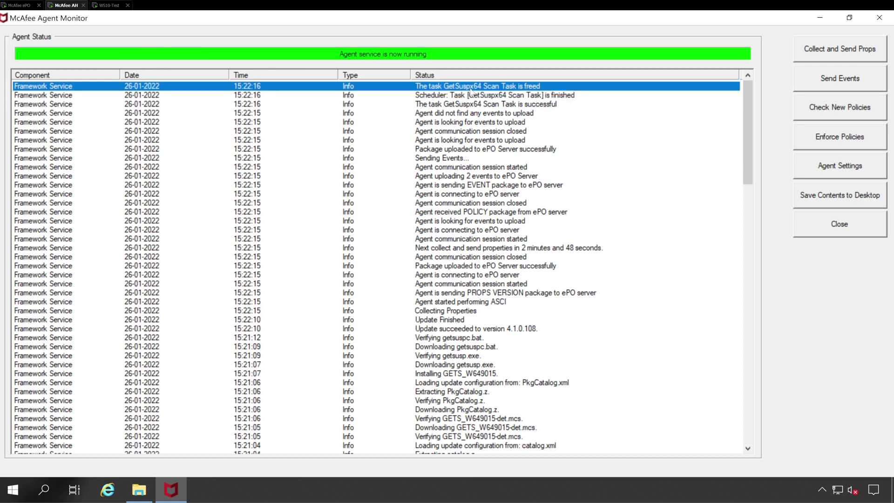
{"action": "left_click", "coordinate": [849, 18]}
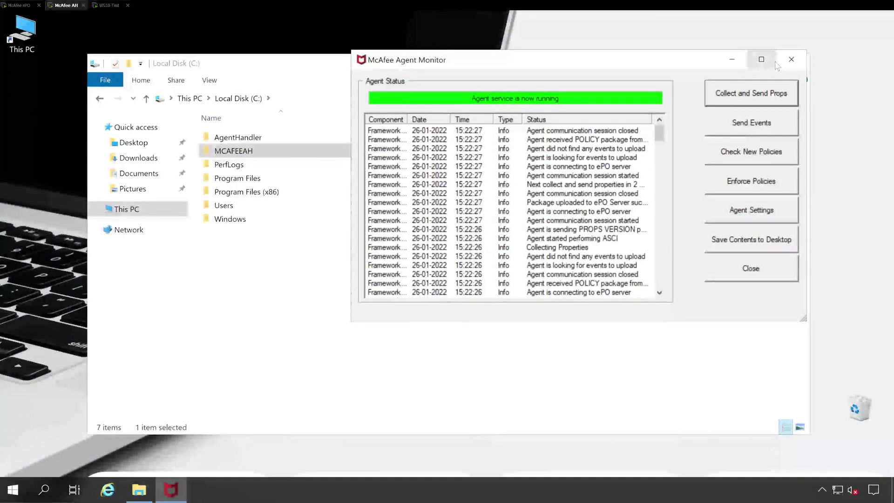
{"action": "left_click", "coordinate": [791, 59]}
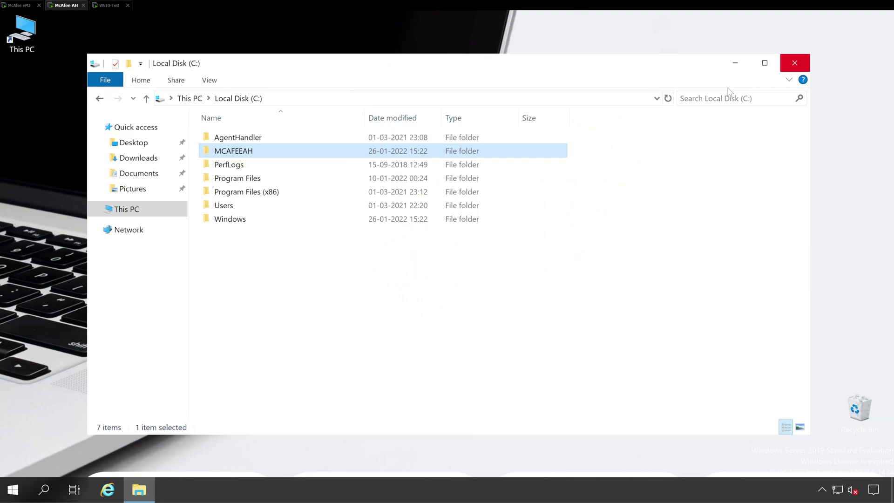
Step: In the ePO server session, filter Queries & Reports to the GetSusp group under McAfee Groups
{"action": "left_click", "coordinate": [19, 6]}
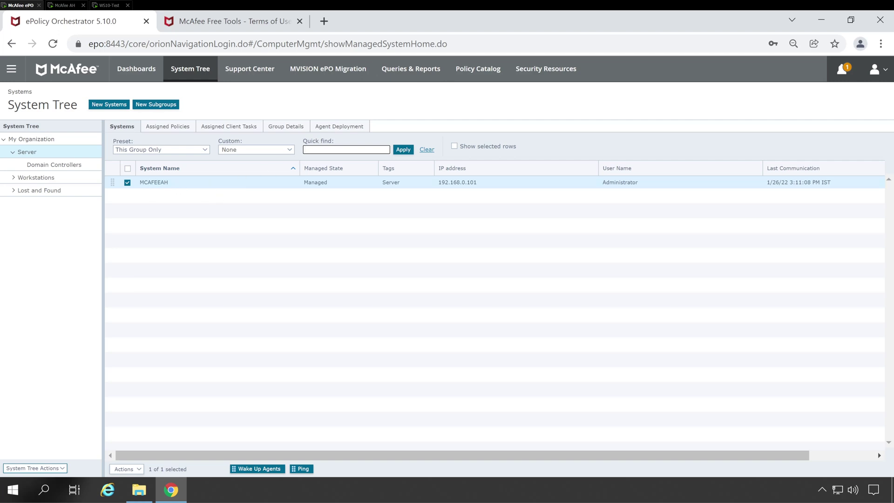
{"action": "left_click", "coordinate": [413, 76]}
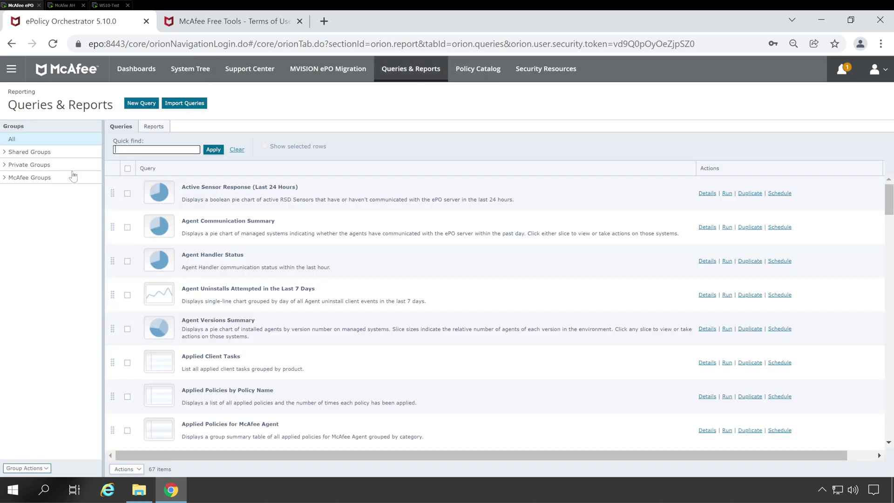
{"action": "left_click", "coordinate": [5, 178]}
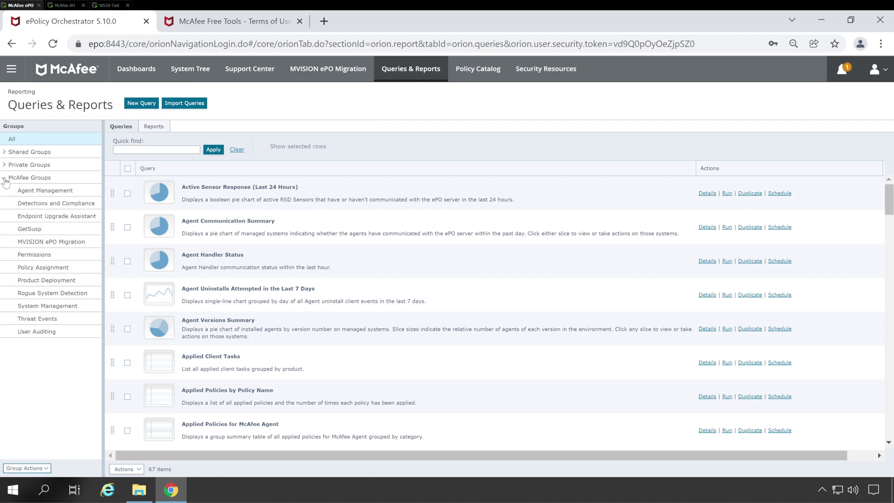
{"action": "left_click", "coordinate": [30, 231]}
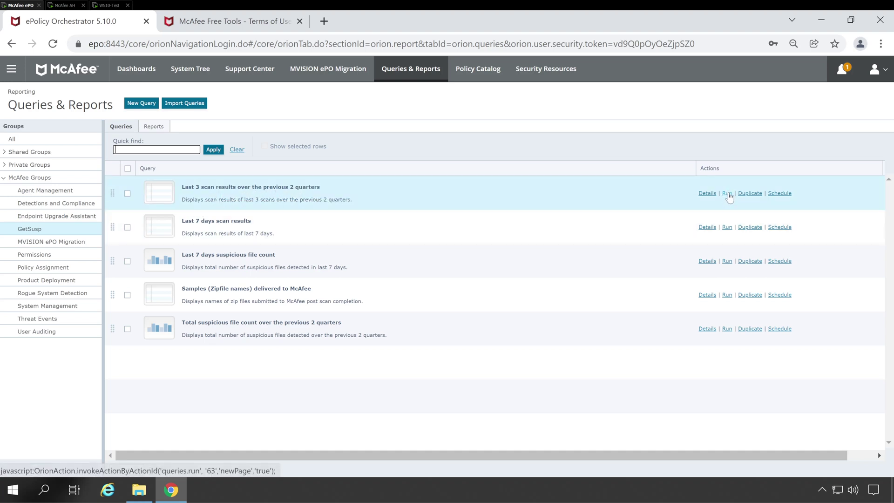
{"action": "left_click", "coordinate": [727, 193]}
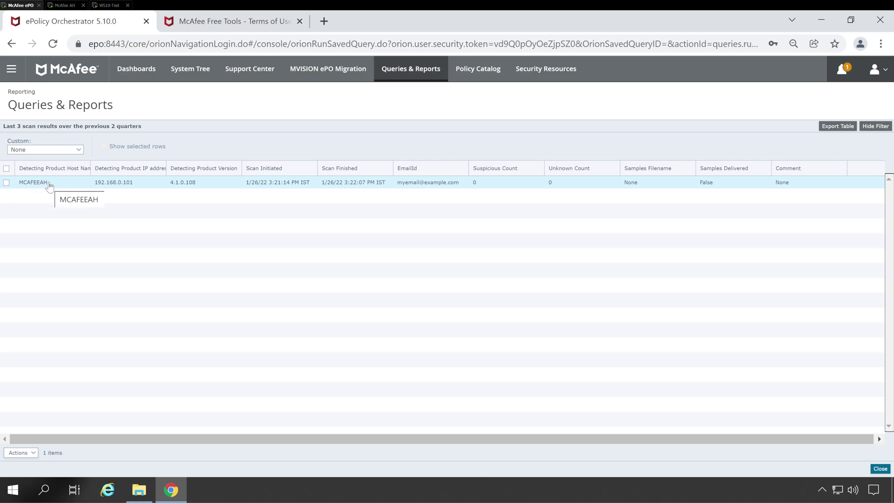
{"action": "left_click", "coordinate": [50, 183]}
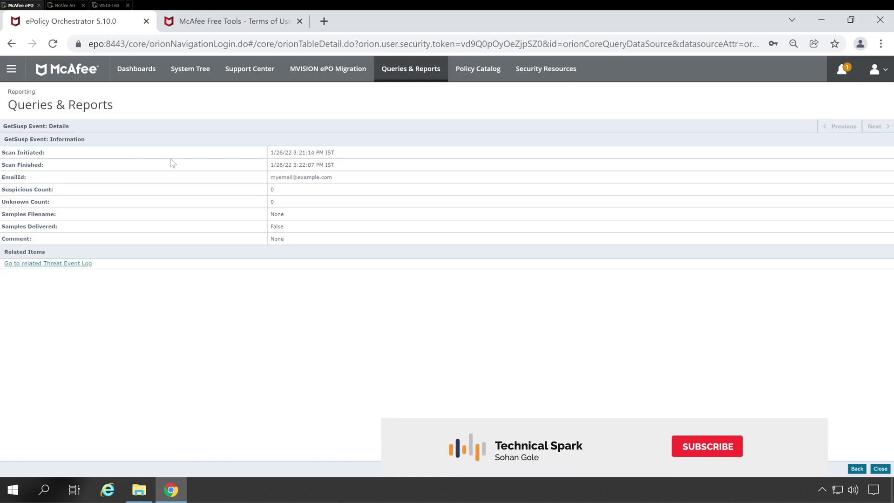
{"action": "left_click_drag", "start_coordinate": [285, 154], "coordinate": [336, 153]}
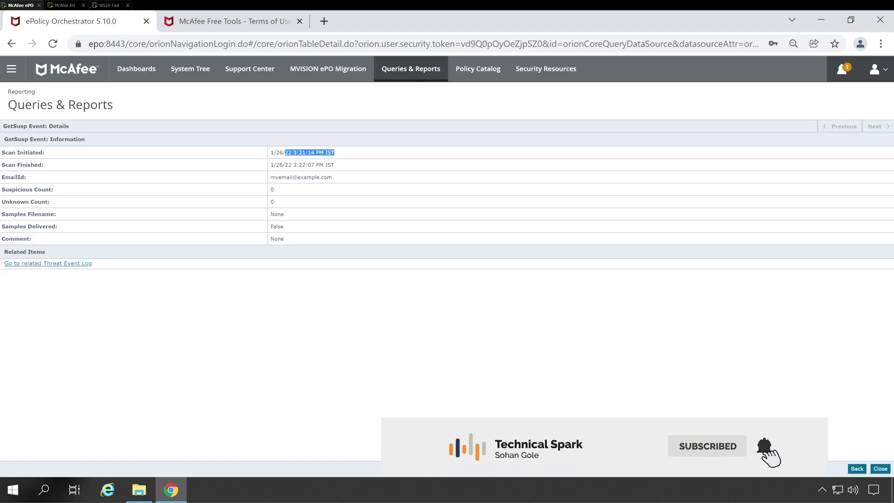
{"action": "left_click_drag", "start_coordinate": [279, 165], "coordinate": [333, 171]}
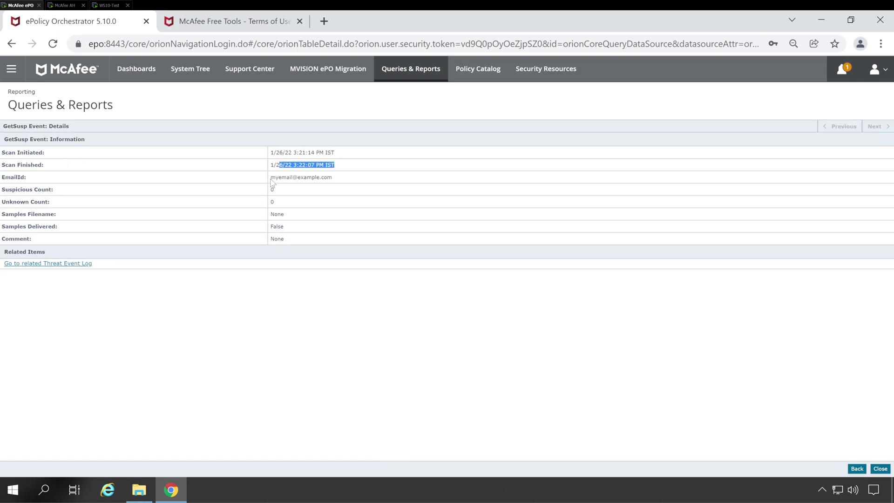
{"action": "left_click_drag", "start_coordinate": [270, 178], "coordinate": [347, 181]}
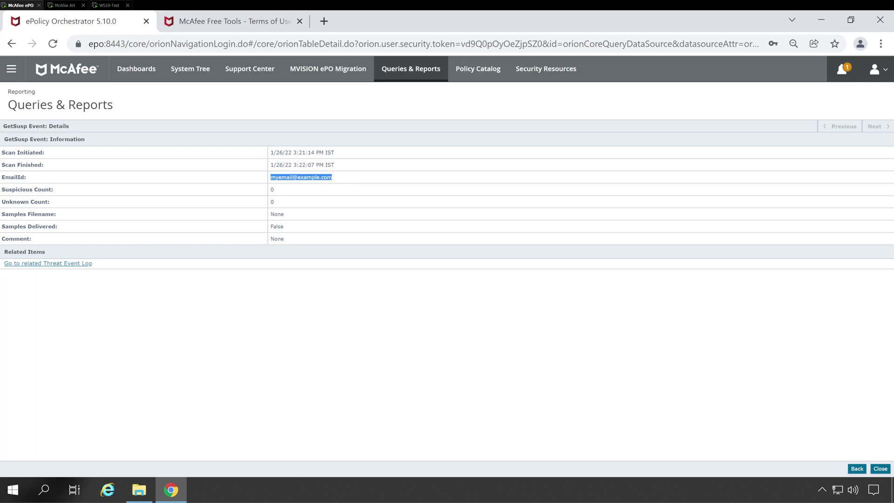
{"action": "left_click_drag", "start_coordinate": [42, 190], "coordinate": [282, 204]}
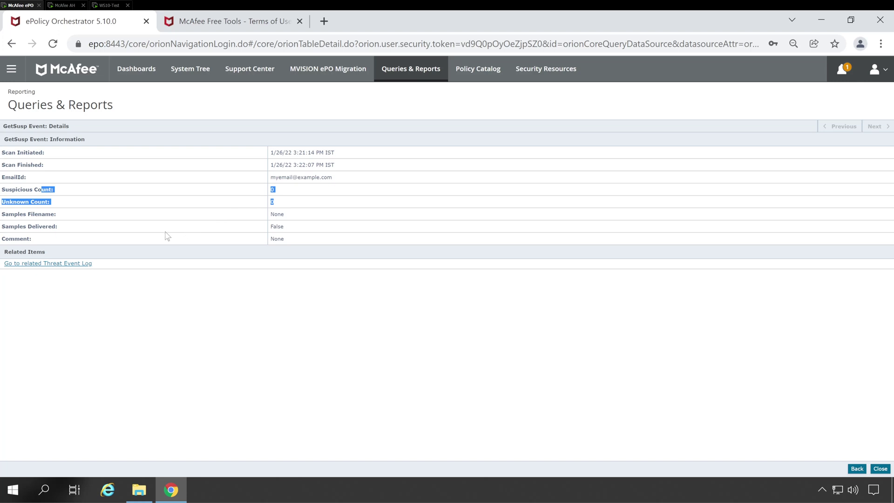
{"action": "left_click", "coordinate": [55, 263]}
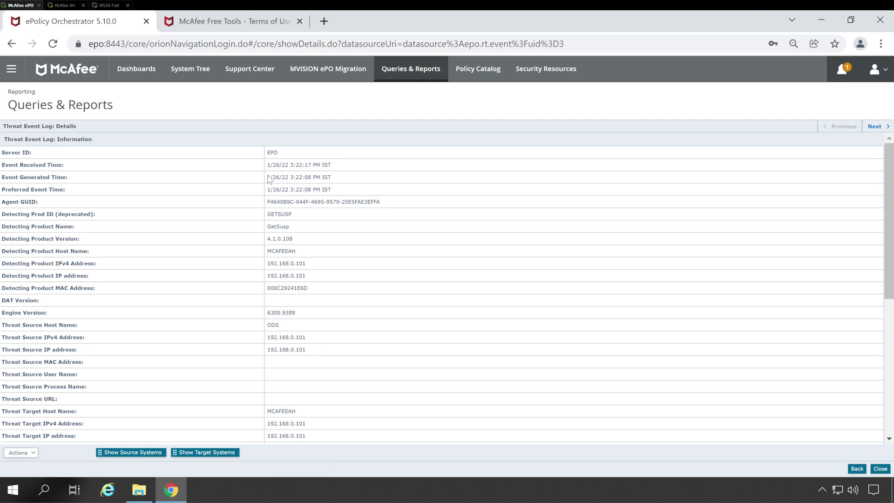
{"action": "scroll", "coordinate": [295, 237], "scroll_direction": "down", "scroll_amount": 3}
{"action": "scroll", "coordinate": [294, 238], "scroll_direction": "down", "scroll_amount": 3}
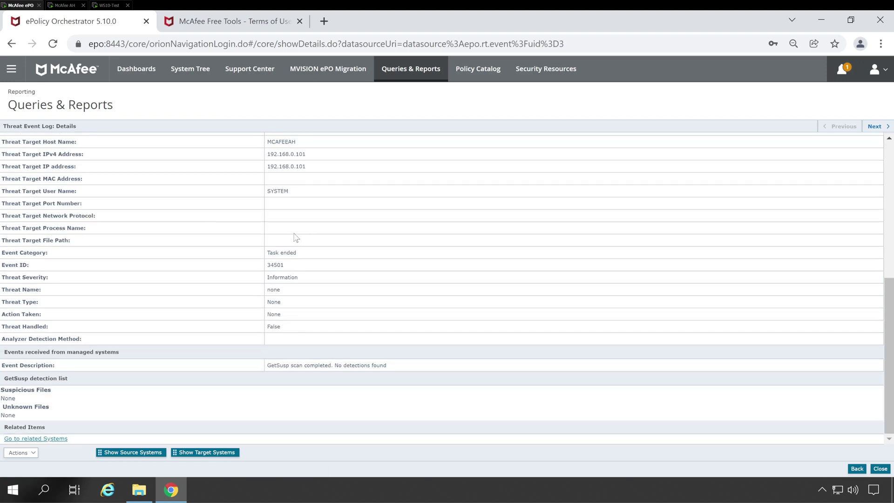
{"action": "scroll", "coordinate": [231, 371], "scroll_direction": "up", "scroll_amount": 6}
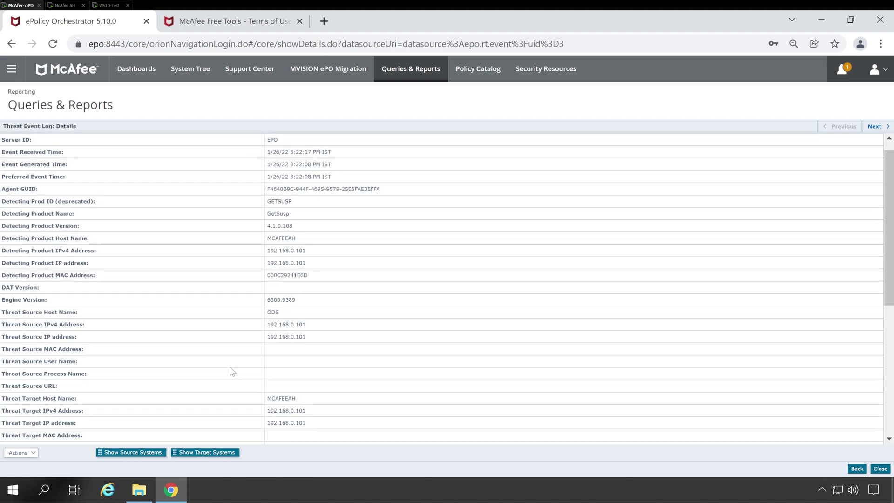
{"action": "left_click", "coordinate": [881, 469]}
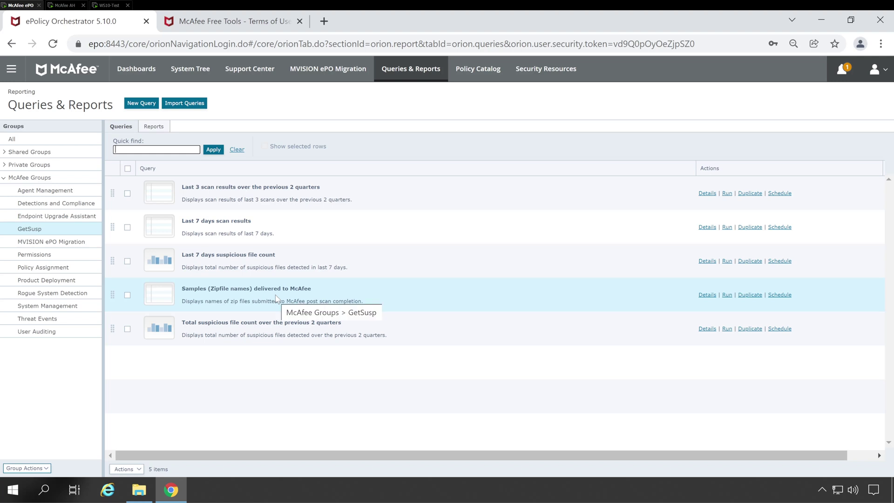
{"action": "left_click", "coordinate": [727, 296]}
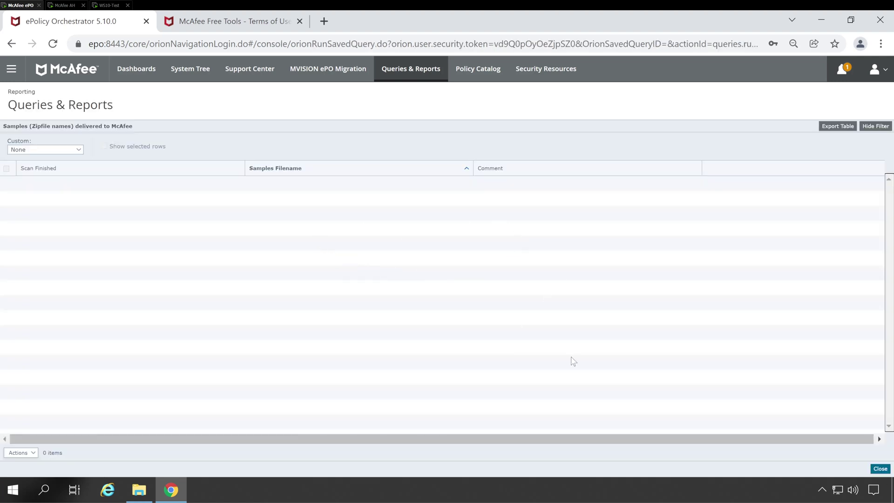
{"action": "left_click", "coordinate": [880, 469]}
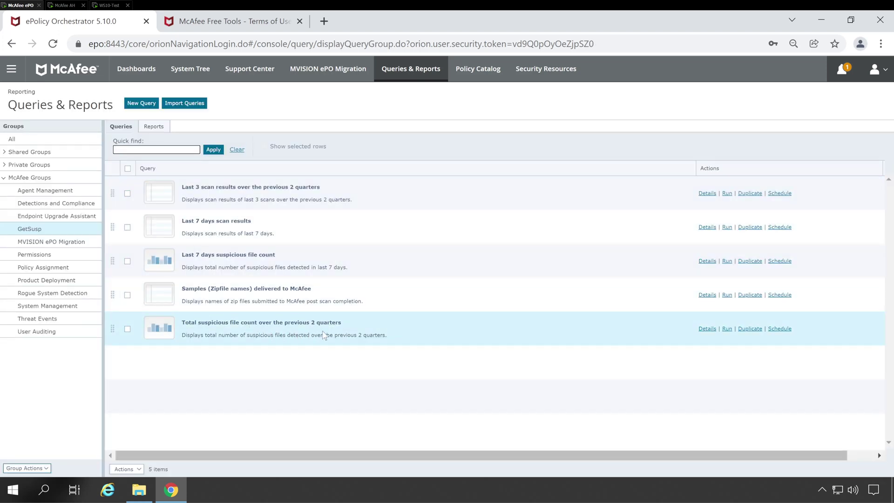
{"action": "left_click", "coordinate": [727, 329]}
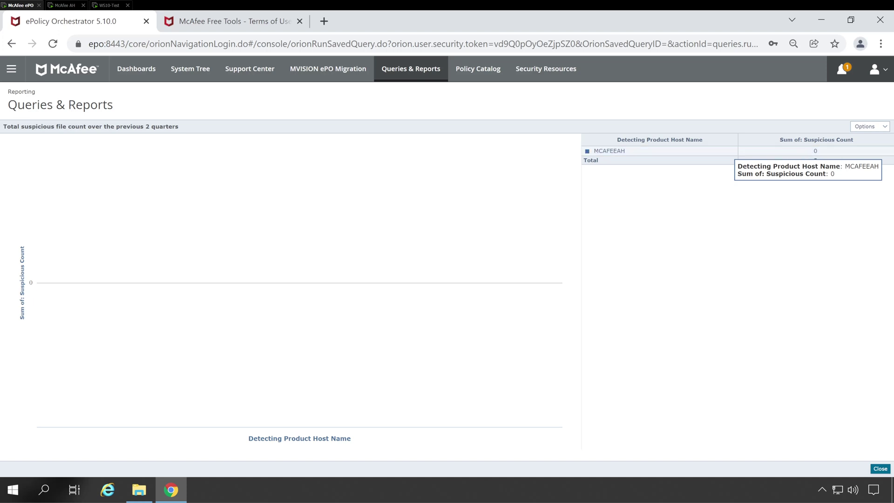
{"action": "left_click", "coordinate": [880, 469]}
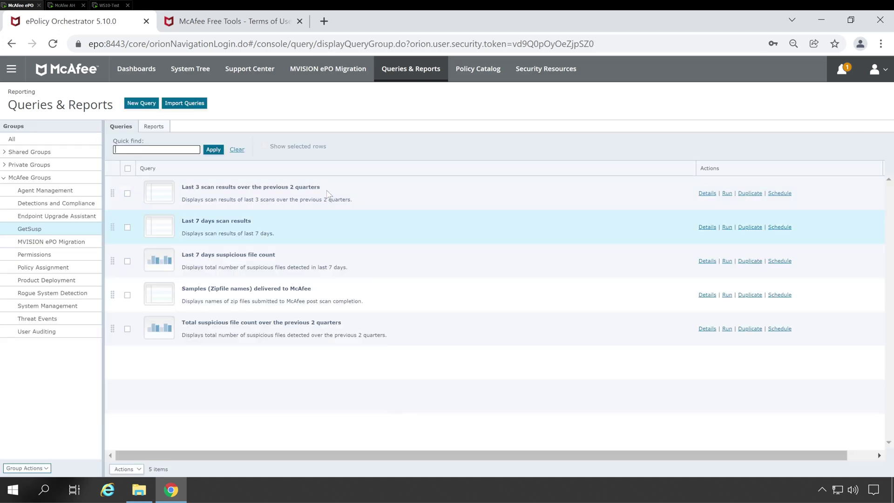